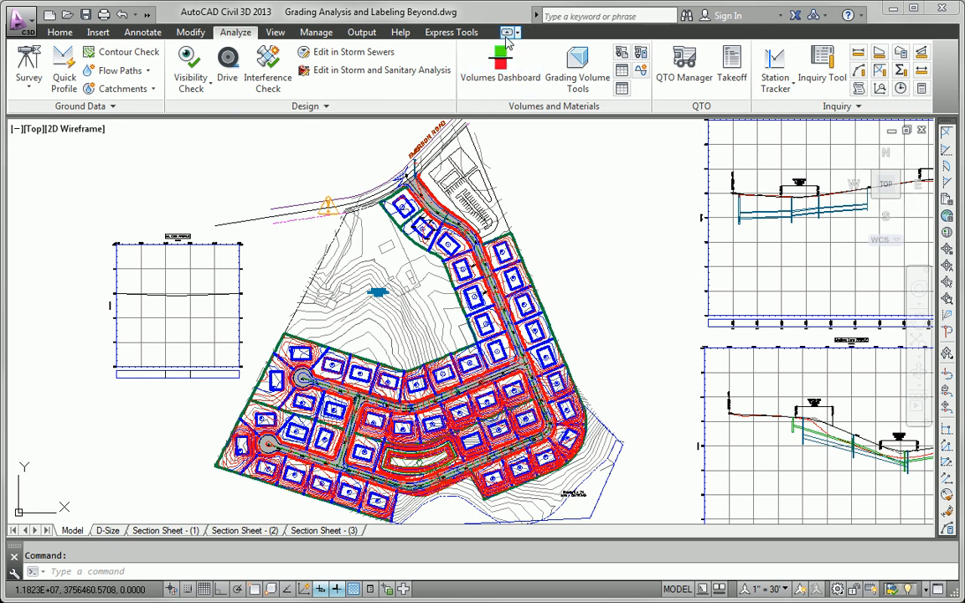
Step: Start a new TIN volume surface from the Volumes Dashboard and name it Volume Check
click(509, 91)
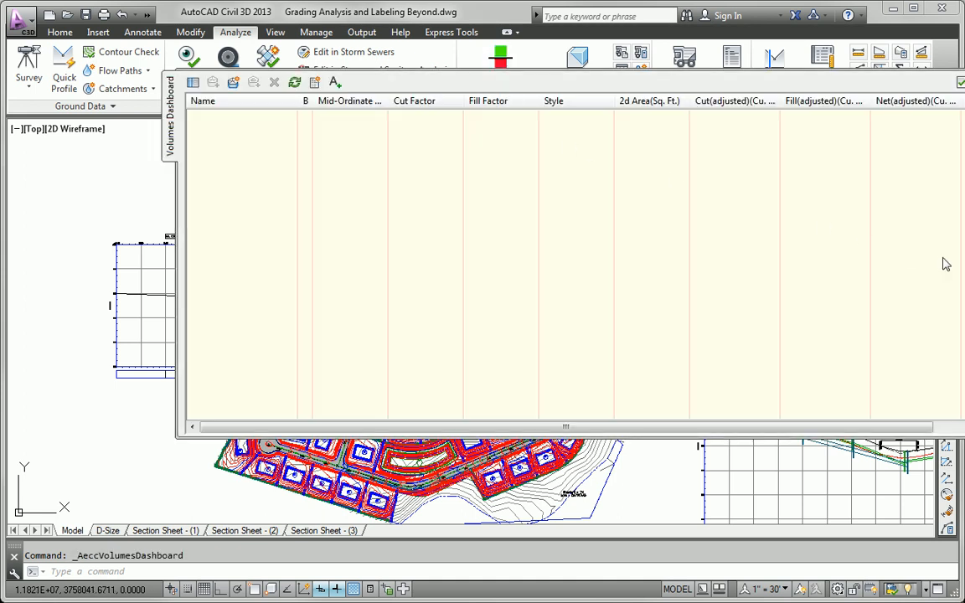
drag(942, 263, 902, 323)
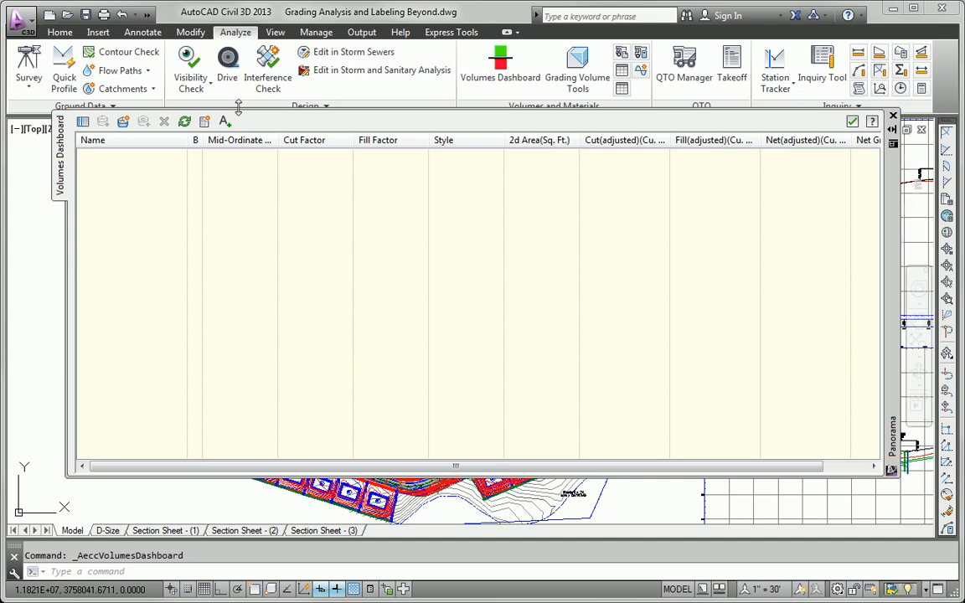
click(124, 121)
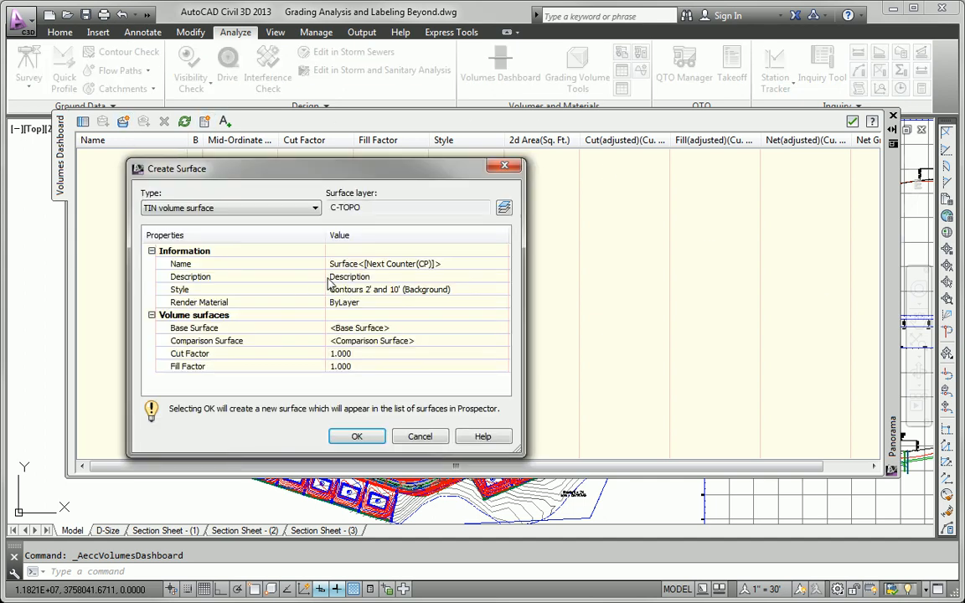
click(436, 262)
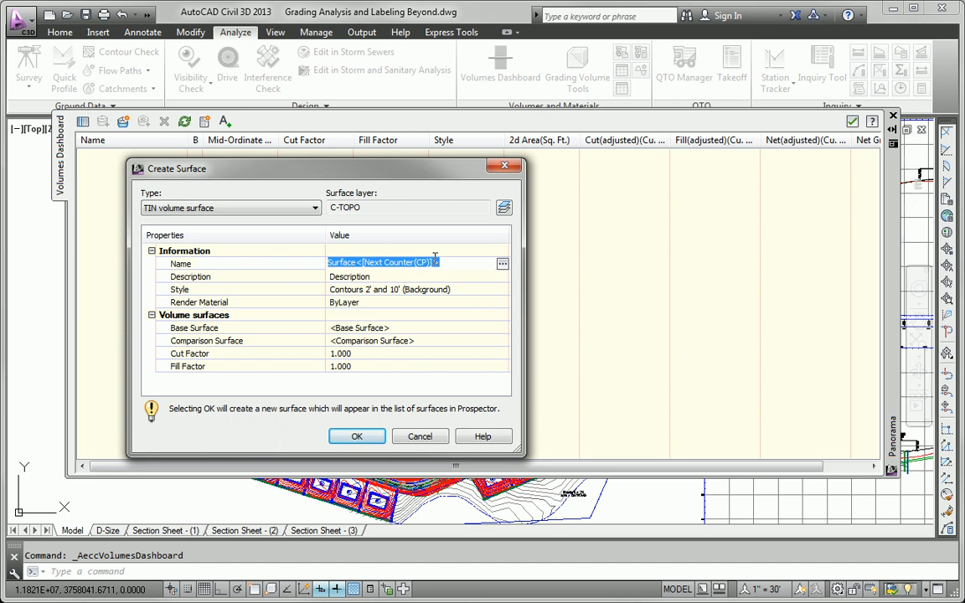
text(Volume Check)
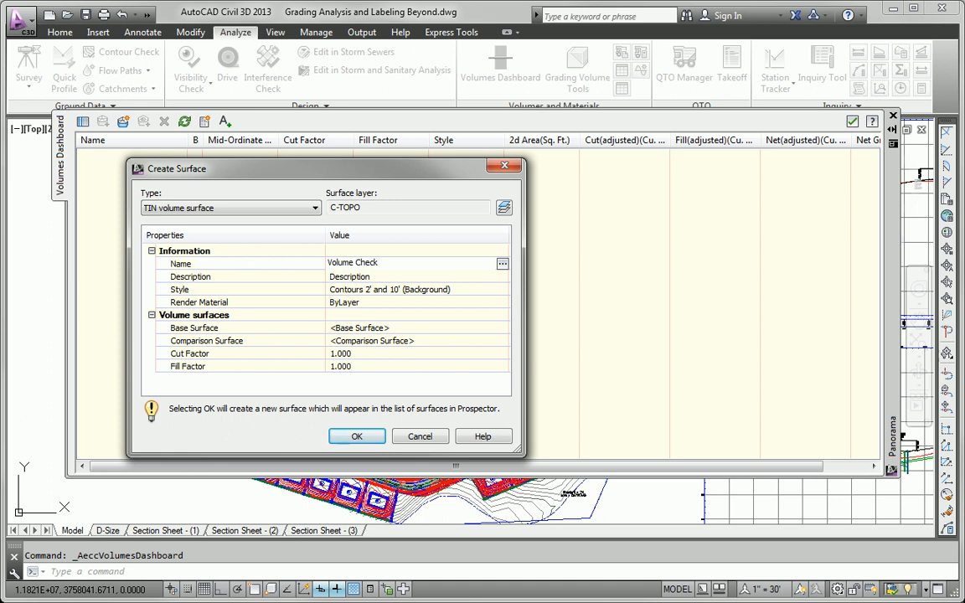
Step: Set the Volume Check surface's style to _No Display
click(387, 292)
click(502, 291)
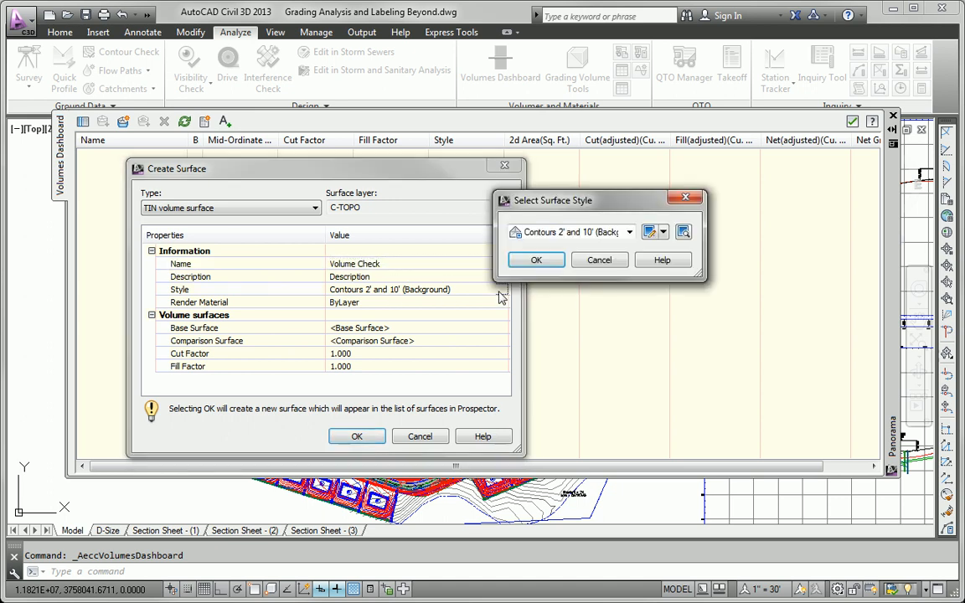
click(548, 233)
click(548, 244)
click(544, 260)
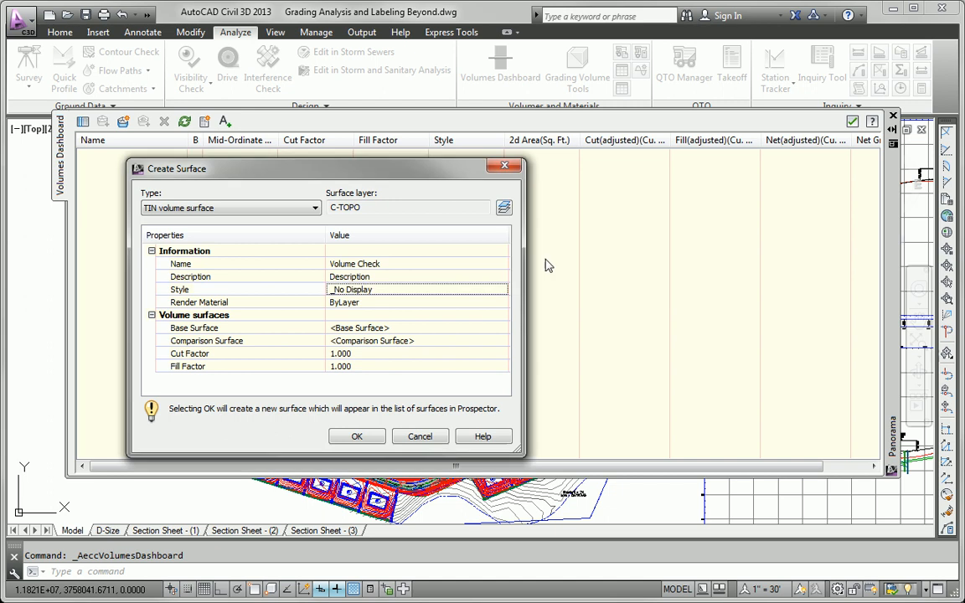
Step: Assign EG as the base surface and FG Final as the comparison surface for Volume Check
click(431, 329)
click(501, 328)
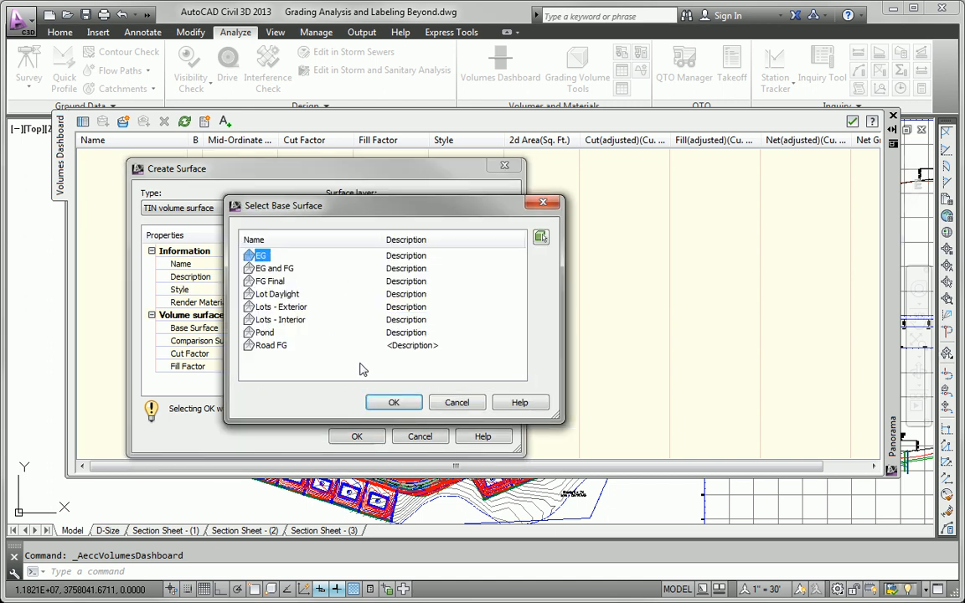
key(Return)
click(444, 342)
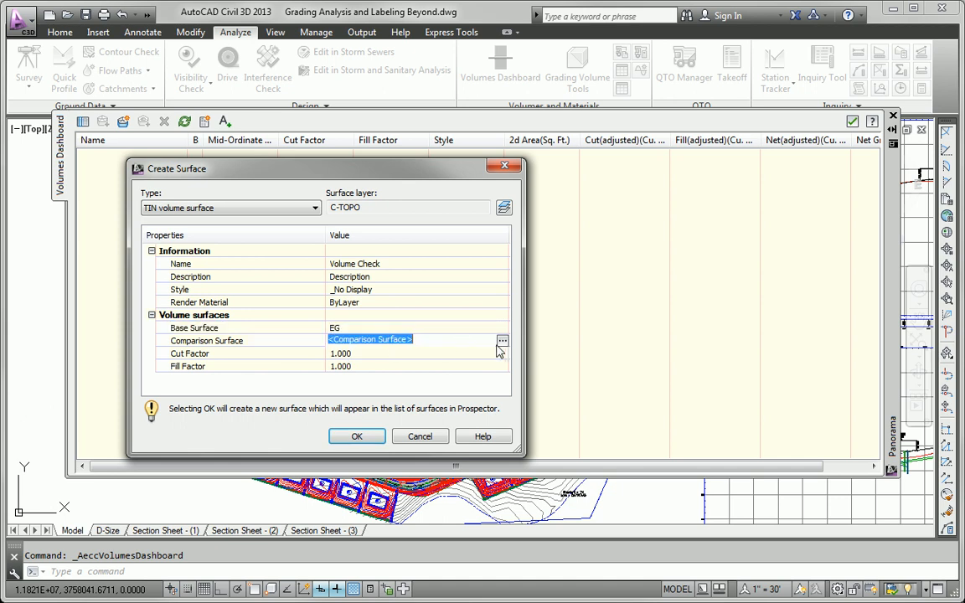
click(503, 341)
click(271, 282)
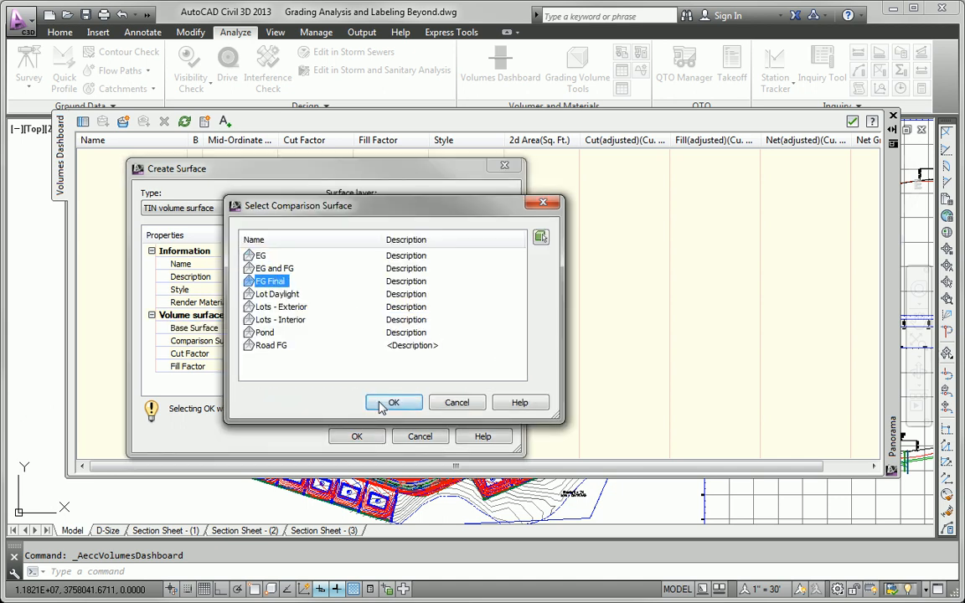
click(392, 402)
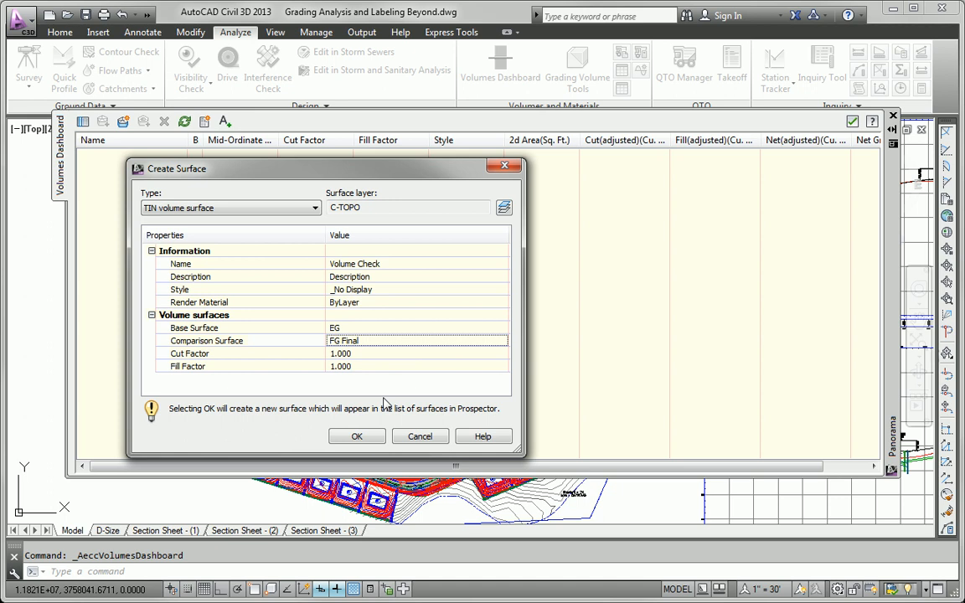
Step: Create the volume surface and check its adjusted cut, fill and net volumes before closing the Volumes Dashboard
click(352, 435)
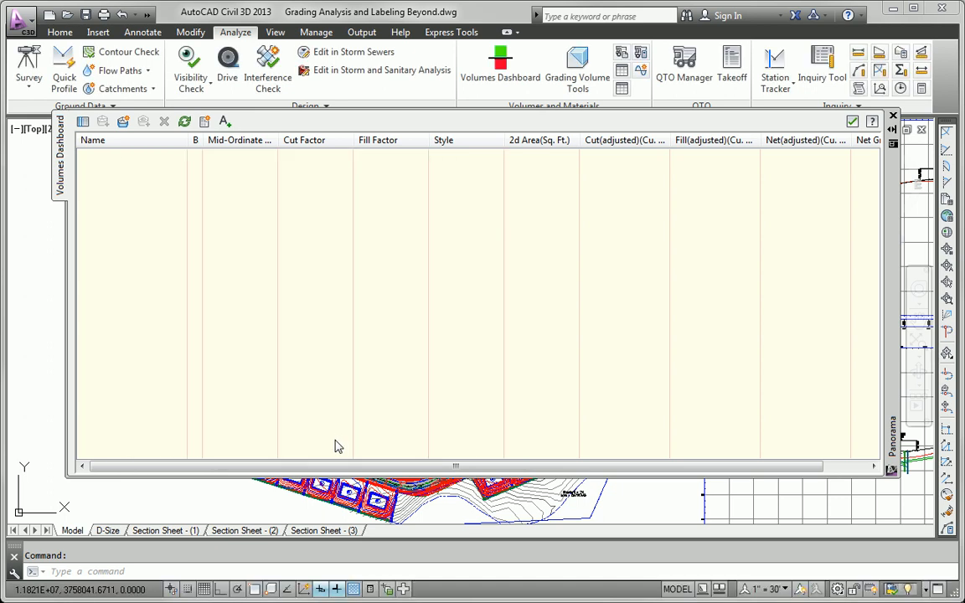
drag(371, 462, 416, 463)
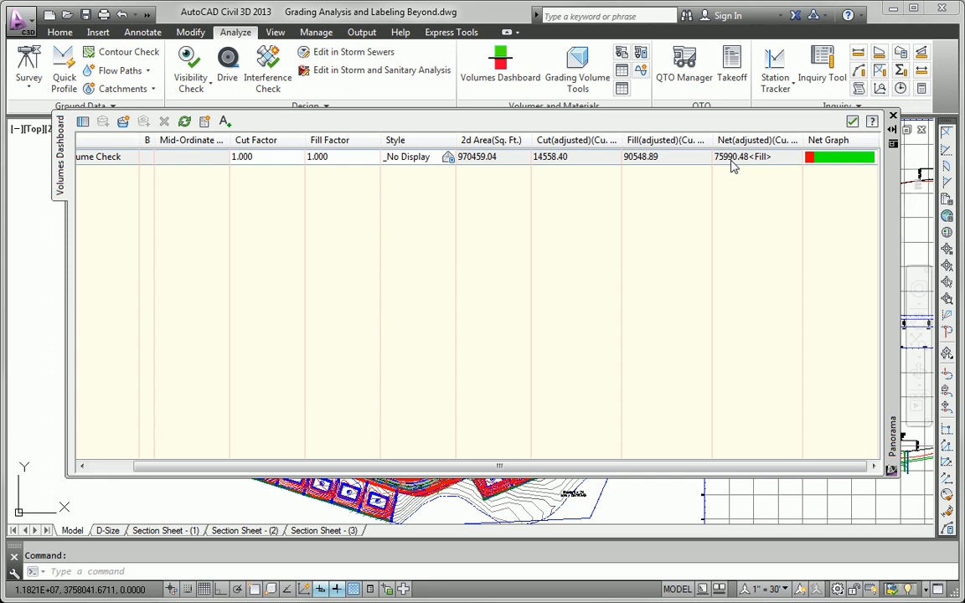
click(852, 122)
Step: Lower the sag PVI of the Jordan Court FGCL profile at station 16+94.55 to an elevation of about 161.16 feet
middle_drag(613, 269, 551, 269)
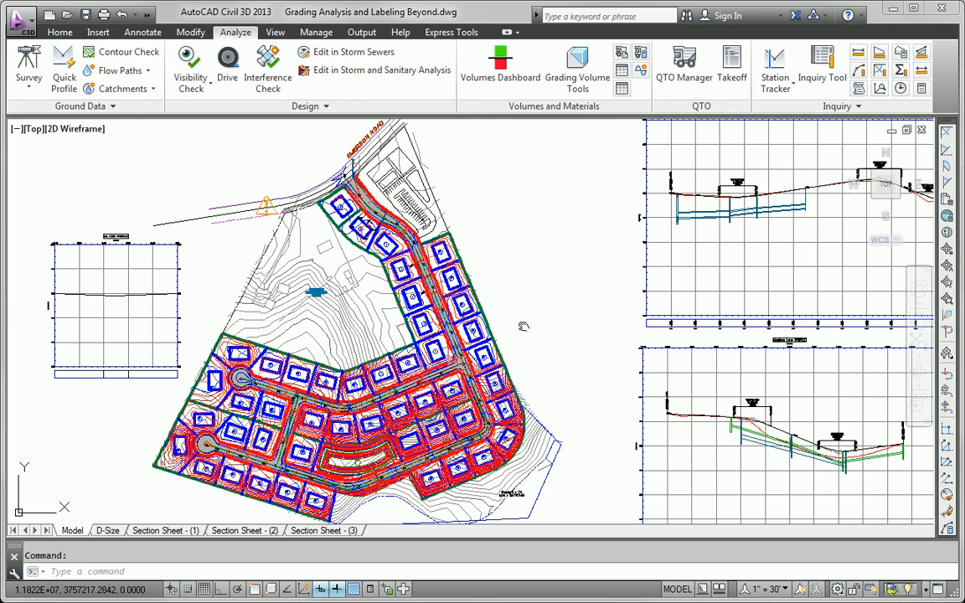
middle_drag(522, 328, 460, 323)
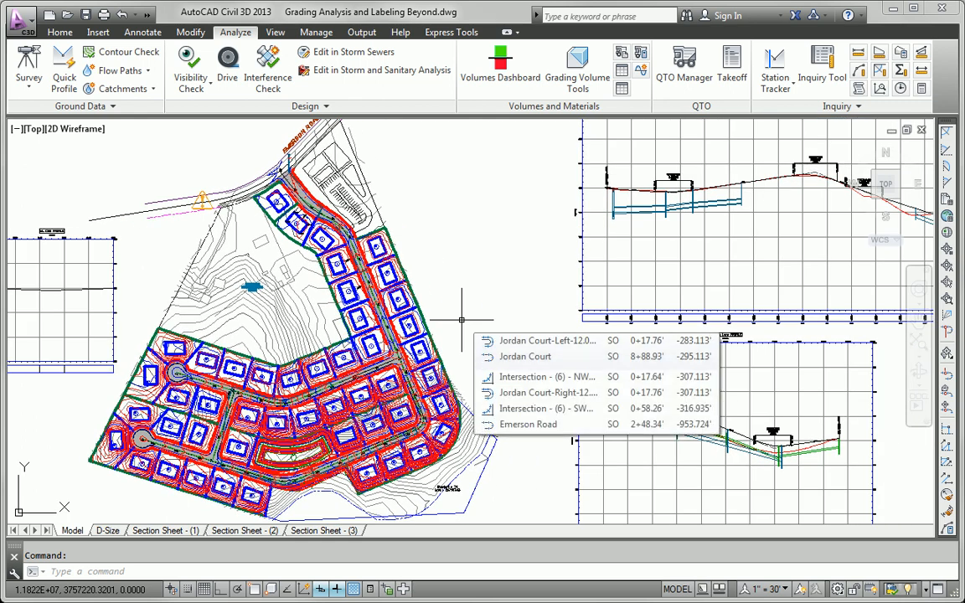
middle_drag(456, 281, 230, 333)
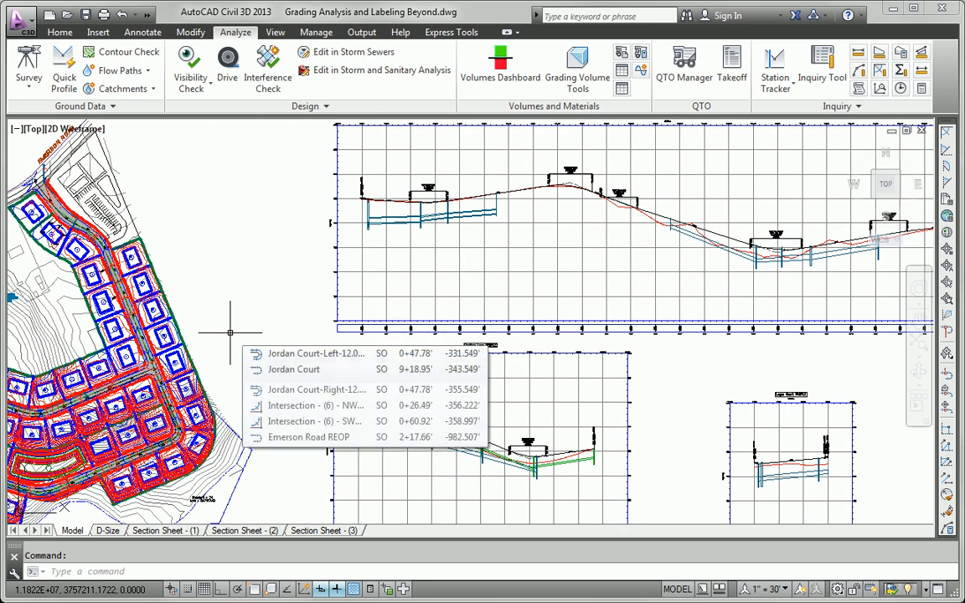
middle_drag(671, 234, 515, 243)
click(515, 239)
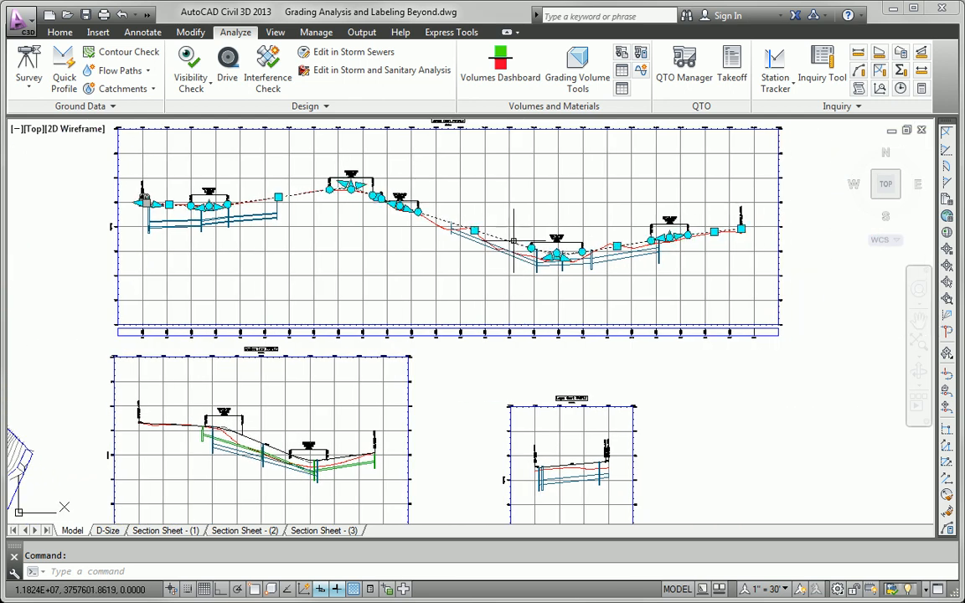
scroll(537, 270, up, 4)
middle_drag(537, 269, 537, 417)
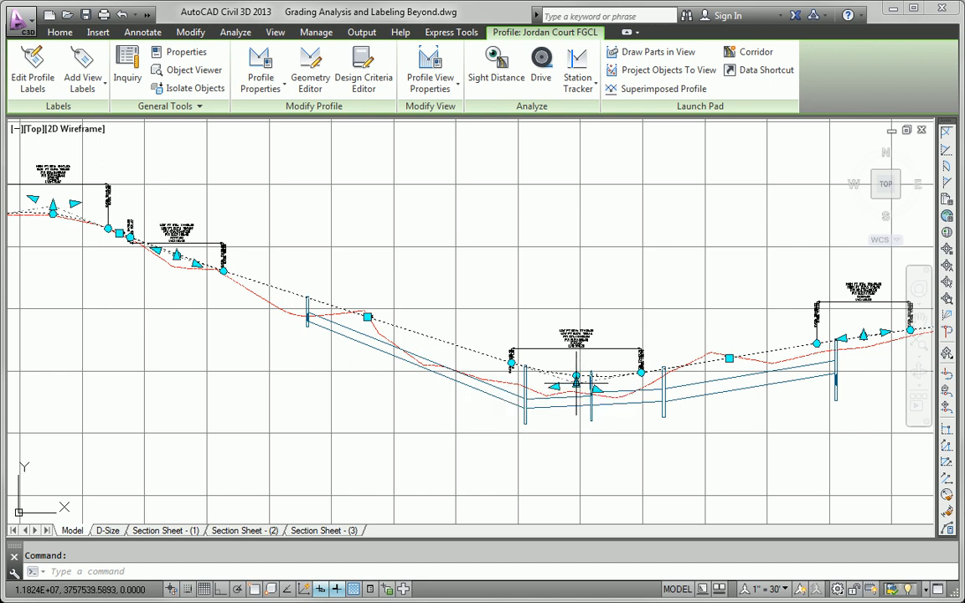
click(577, 383)
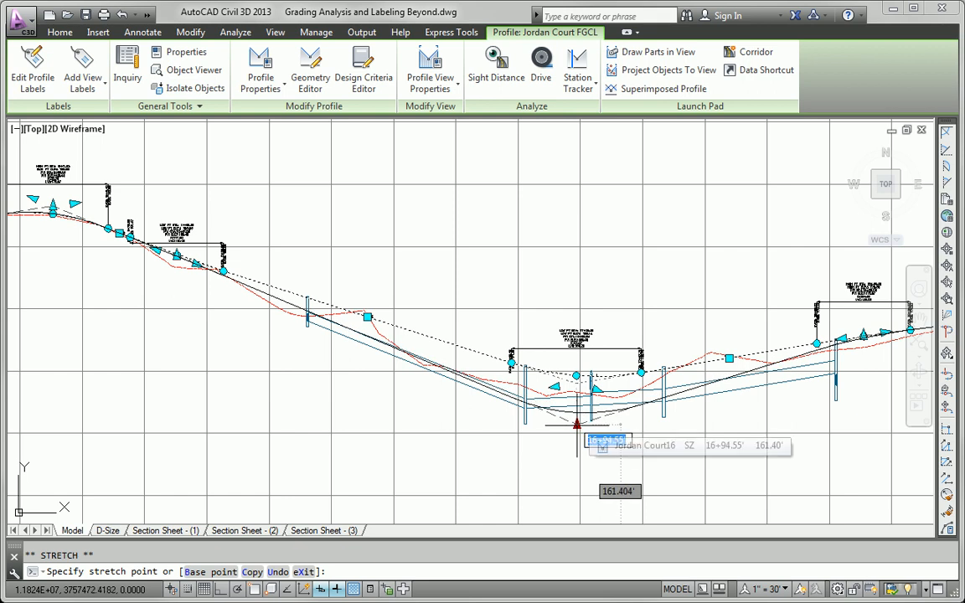
click(576, 428)
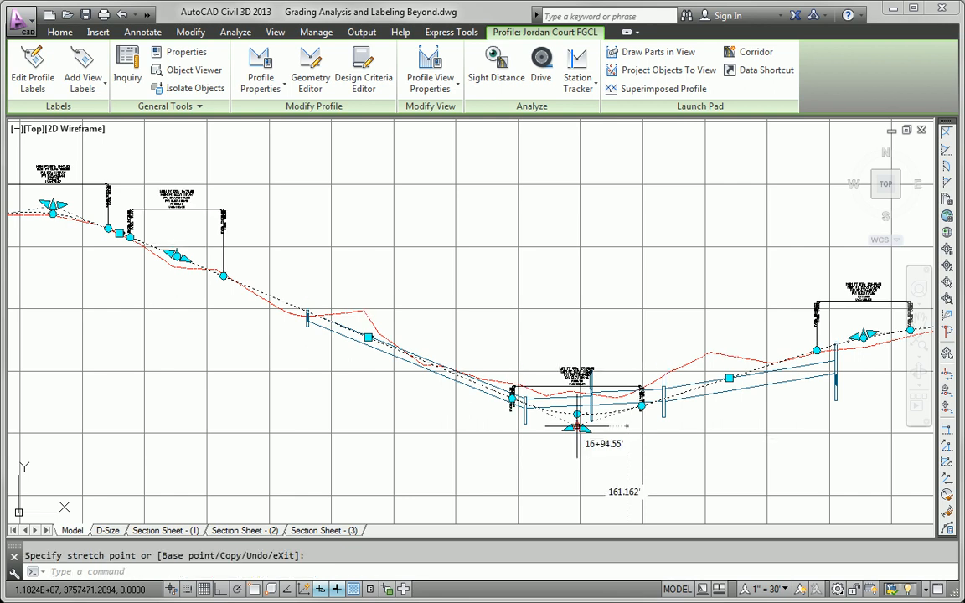
scroll(576, 427, down, 5)
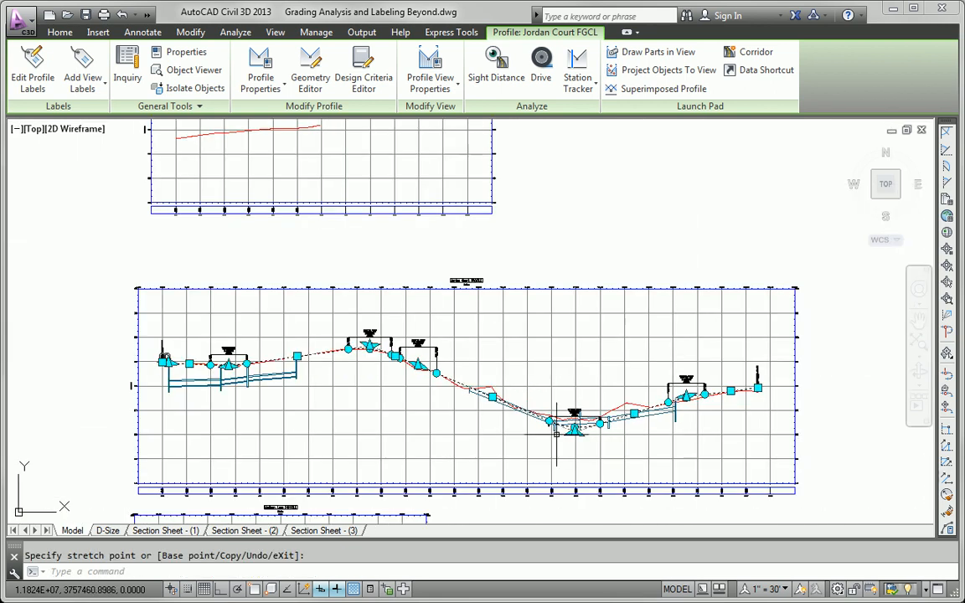
key(Escape)
Step: Examine the road and lot grading contours in plan along Jordan Court between stations 12+00 and 17+00
scroll(619, 390, down, 3)
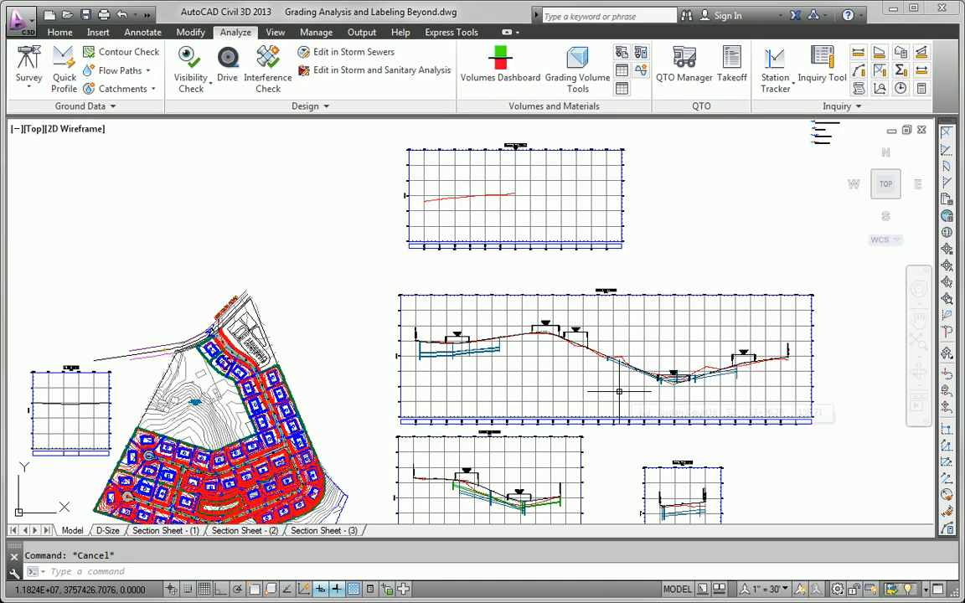
middle_drag(619, 391, 617, 279)
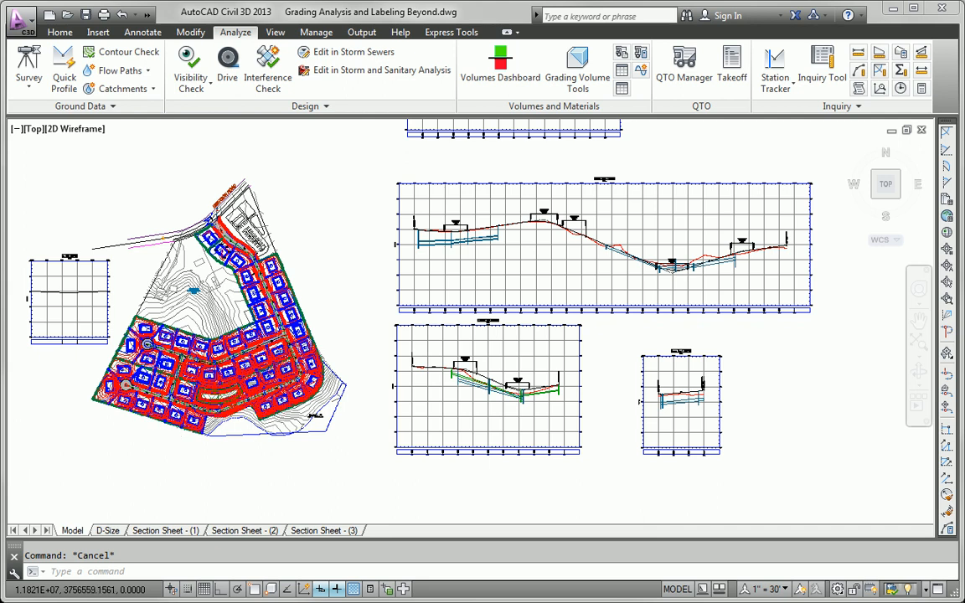
scroll(250, 412, up, 5)
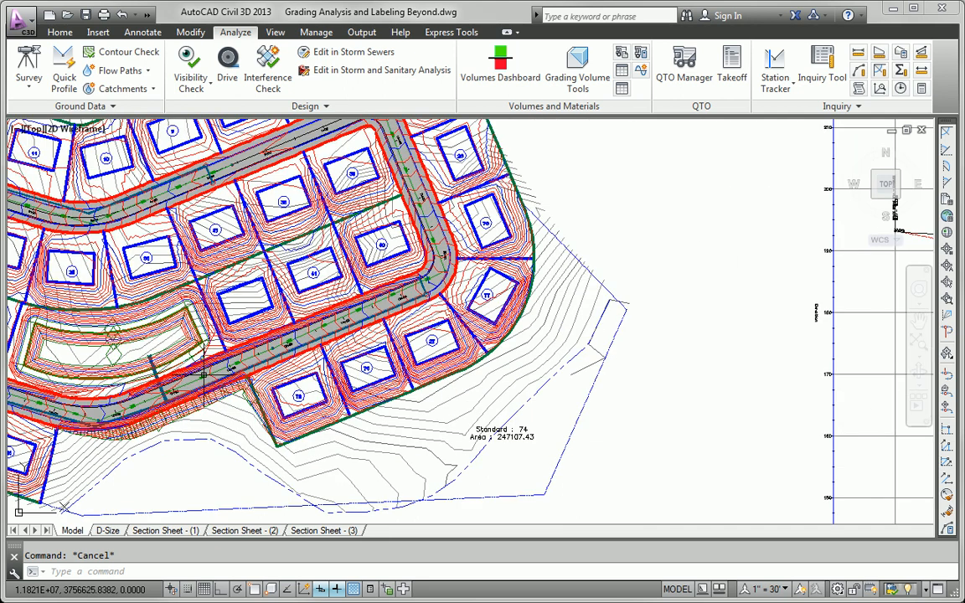
scroll(181, 337, up, 4)
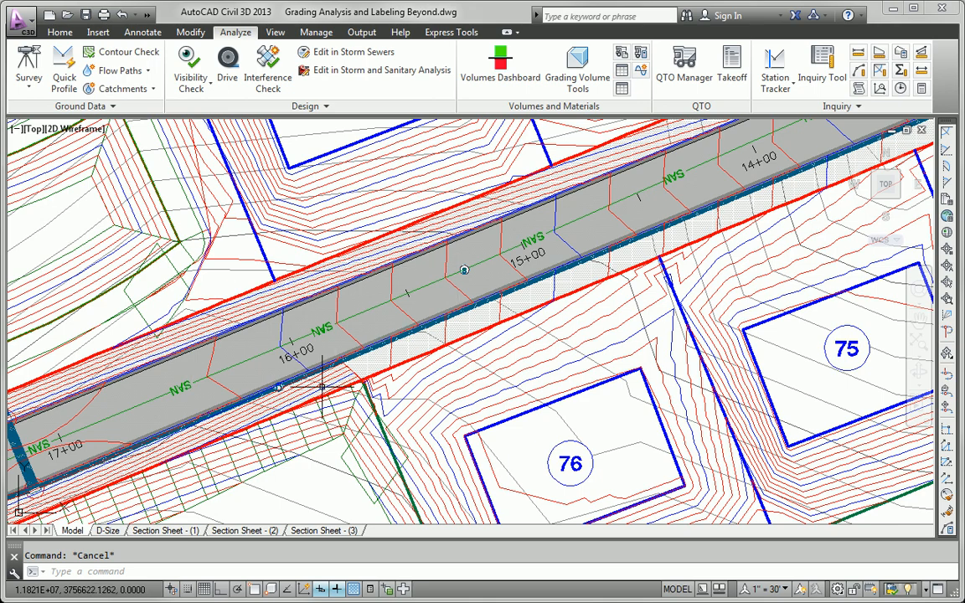
scroll(314, 391, down, 6)
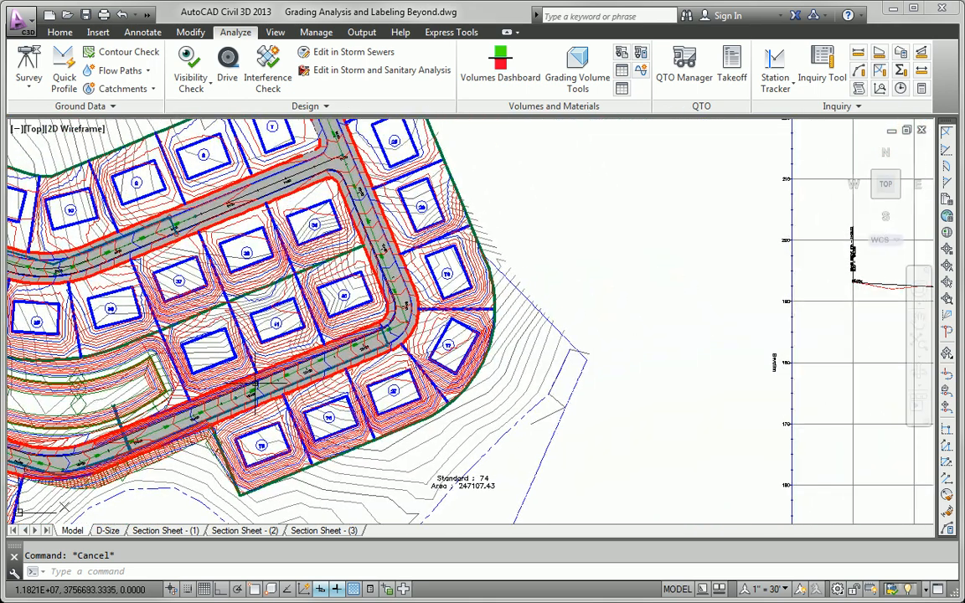
scroll(254, 381, up, 2)
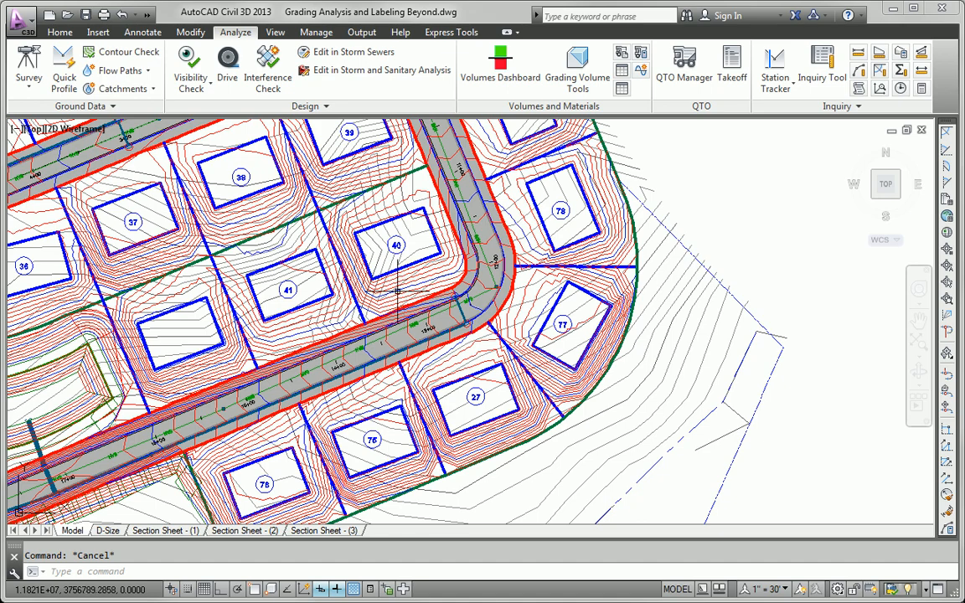
scroll(425, 342, up, 2)
scroll(426, 343, down, 4)
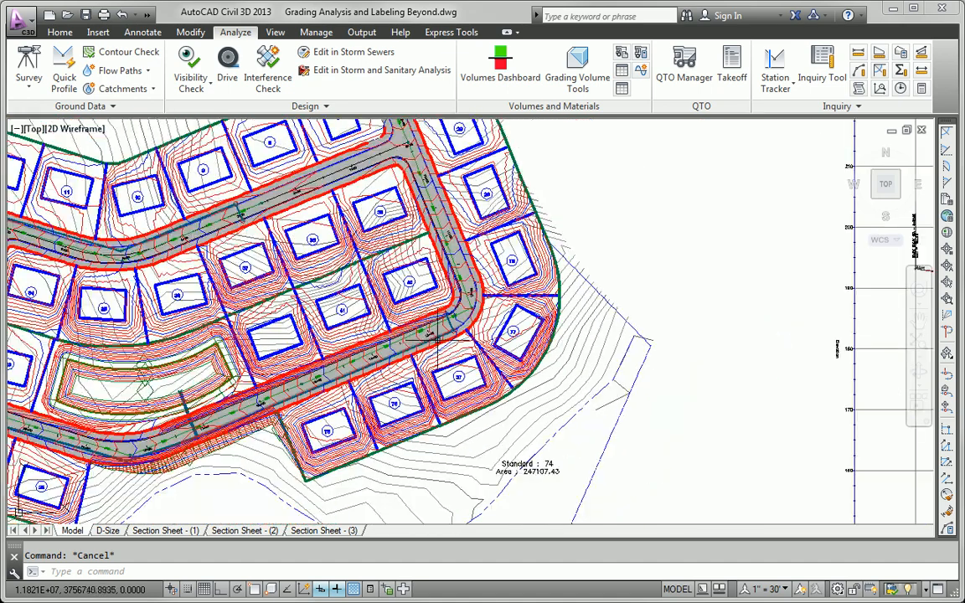
scroll(460, 334, up, 6)
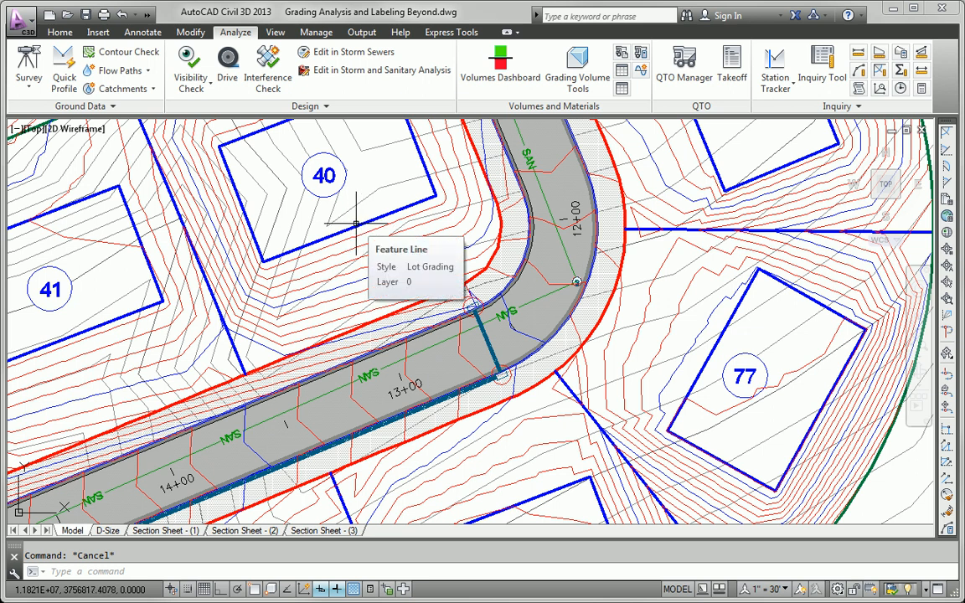
middle_drag(421, 363, 721, 250)
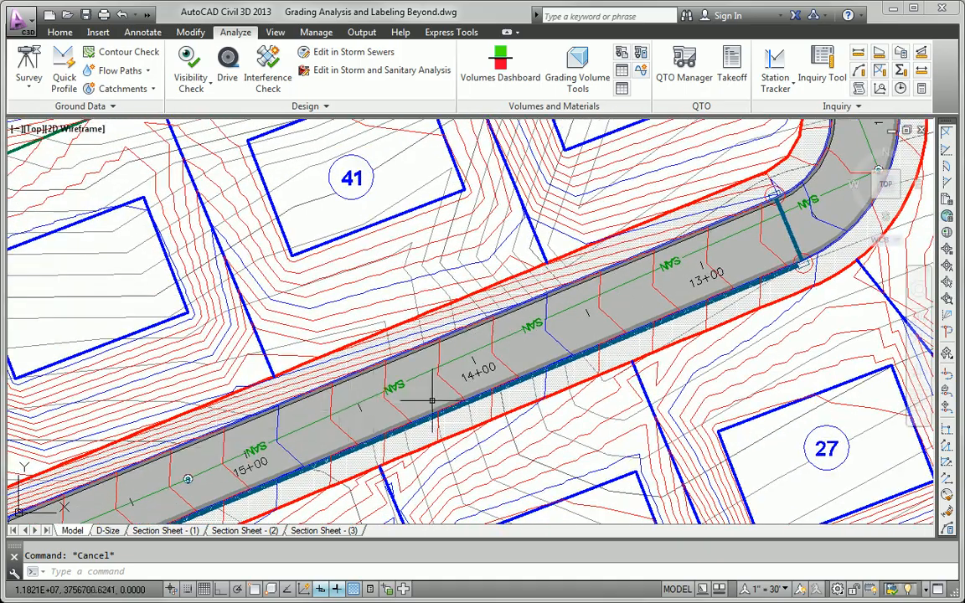
Step: Lower the tangent between the two vertical curves of the Madison Lane FGCL profile to roughly the existing ground line
scroll(382, 418, down, 10)
mouse_move(903, 335)
middle_down()
mouse_move(701, 401)
mouse_move(569, 376)
middle_up()
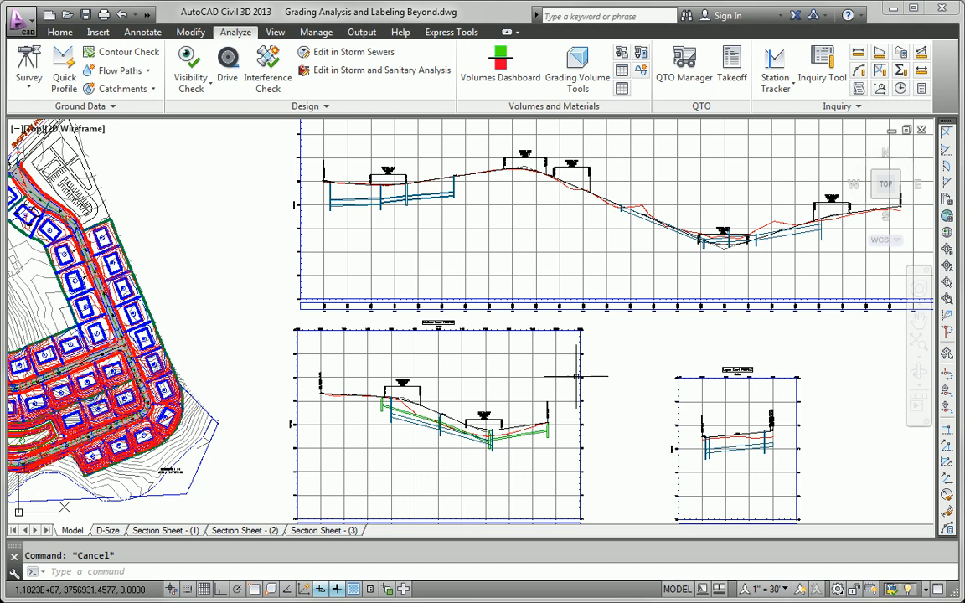
scroll(513, 340, up, 7)
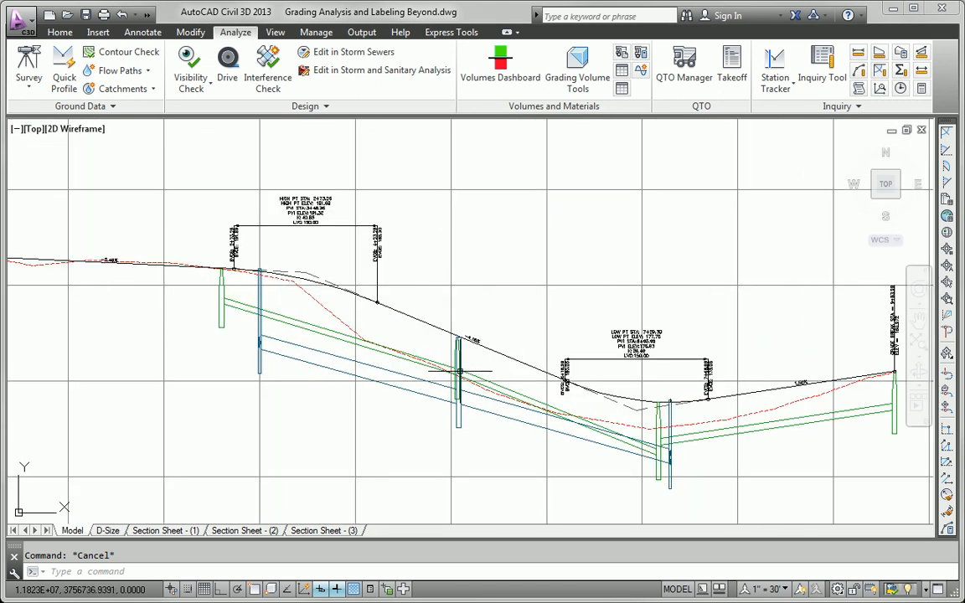
click(479, 338)
middle_drag(468, 383, 455, 343)
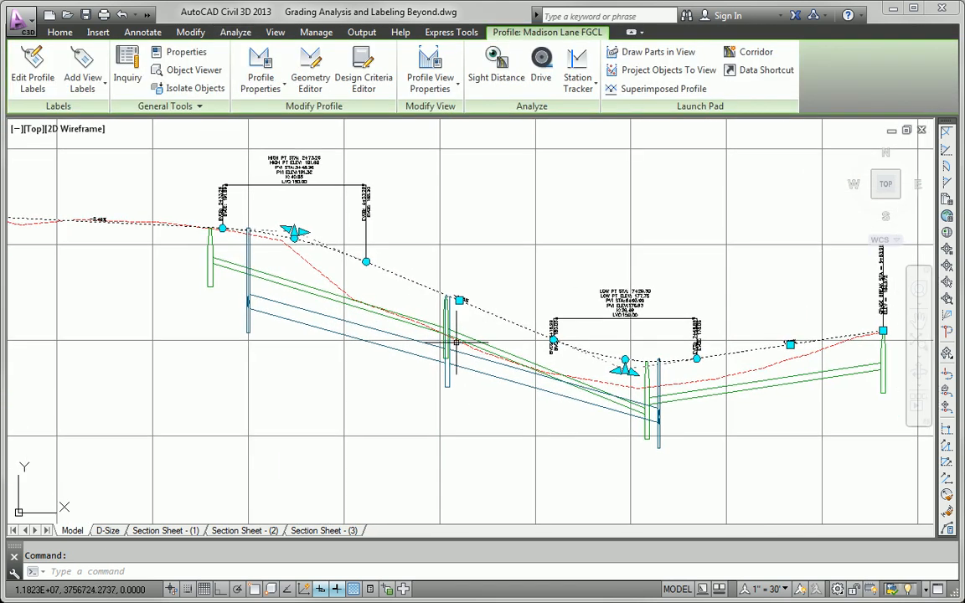
click(459, 299)
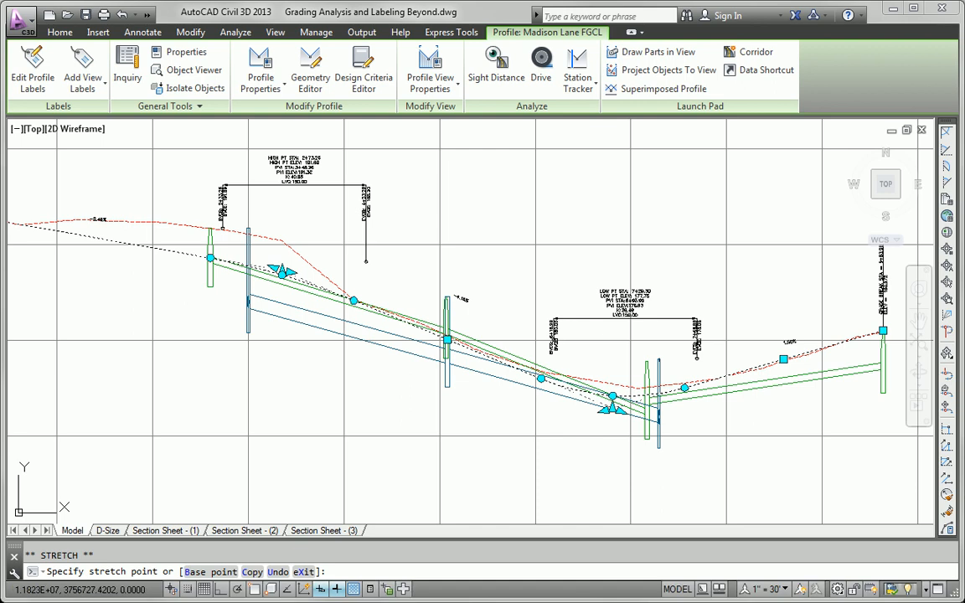
click(353, 300)
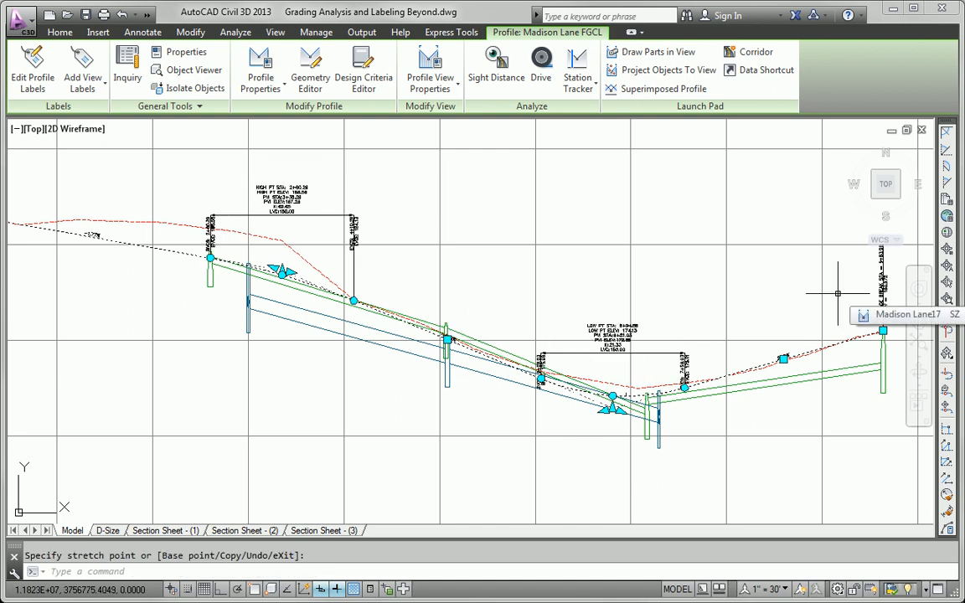
click(883, 331)
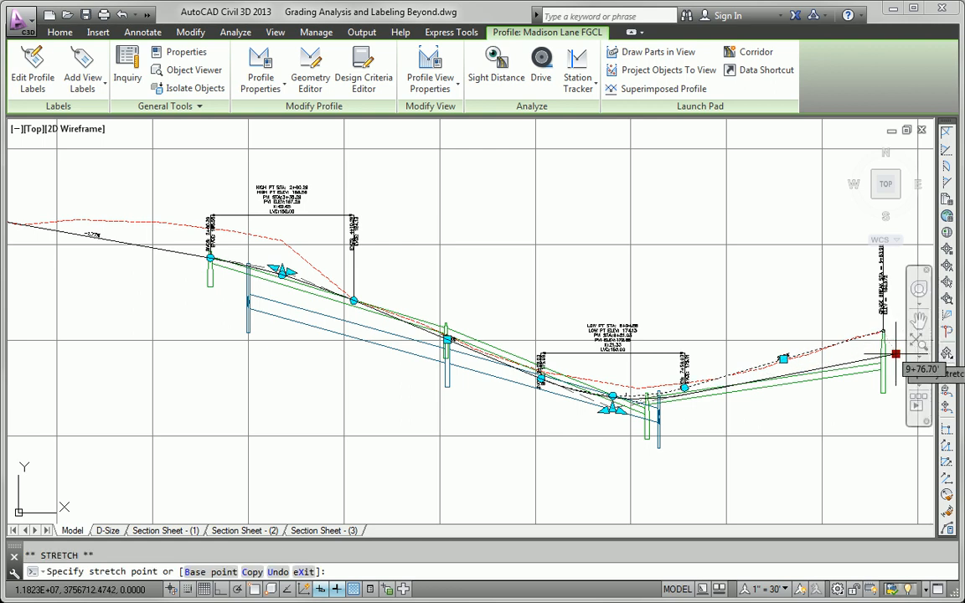
key(Escape)
key(Escape)
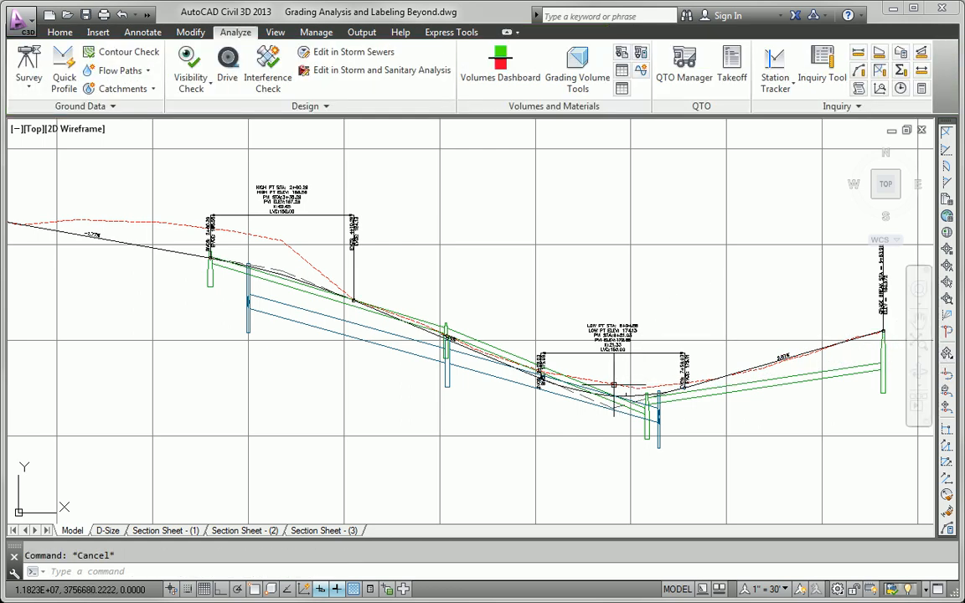
Step: Recompute the out-of-date Volume Check surface and check its adjusted cut, fill and net volumes before closing the Volumes Dashboard
scroll(637, 382, down, 5)
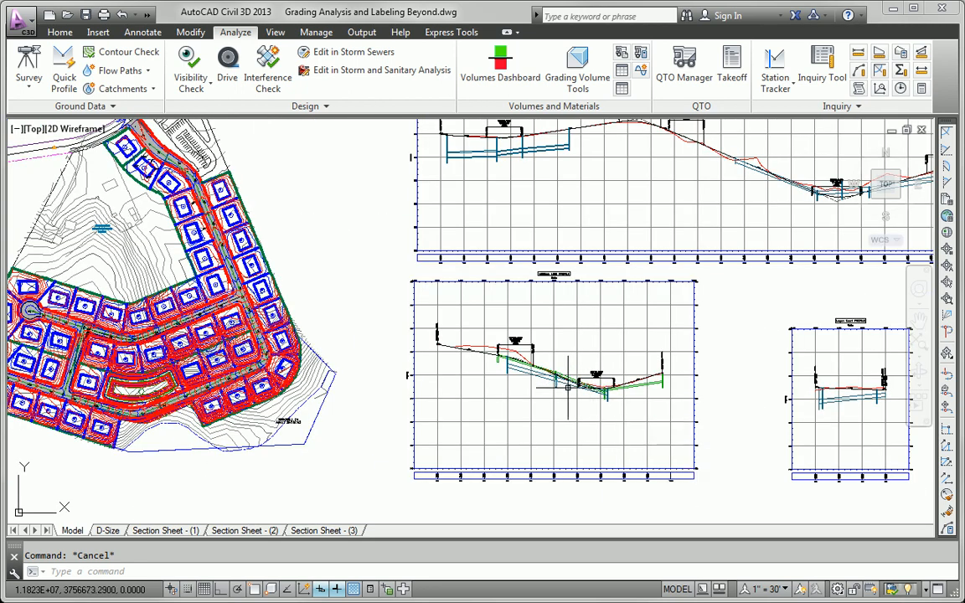
scroll(394, 339, down, 2)
middle_drag(383, 351, 340, 391)
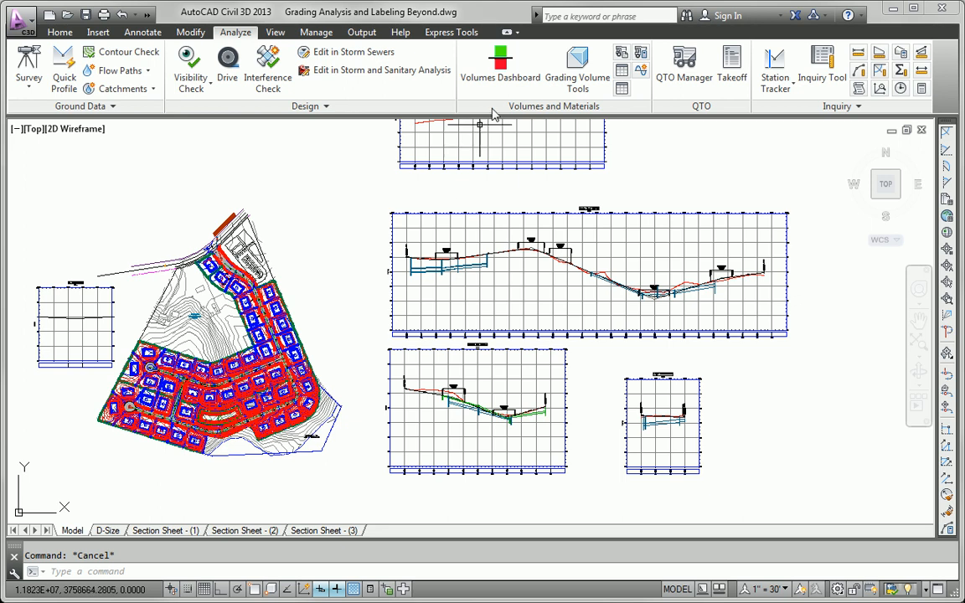
click(500, 81)
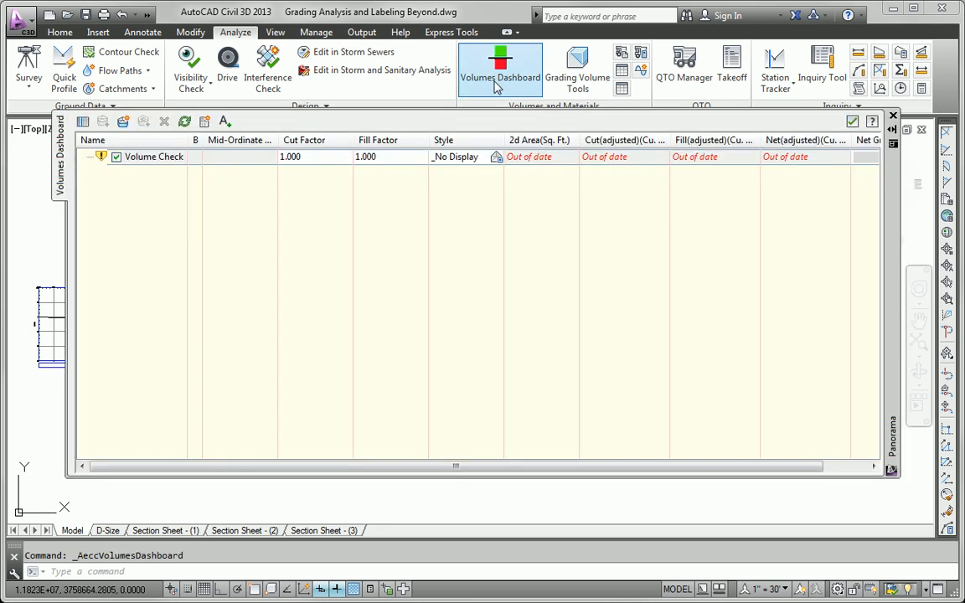
click(181, 124)
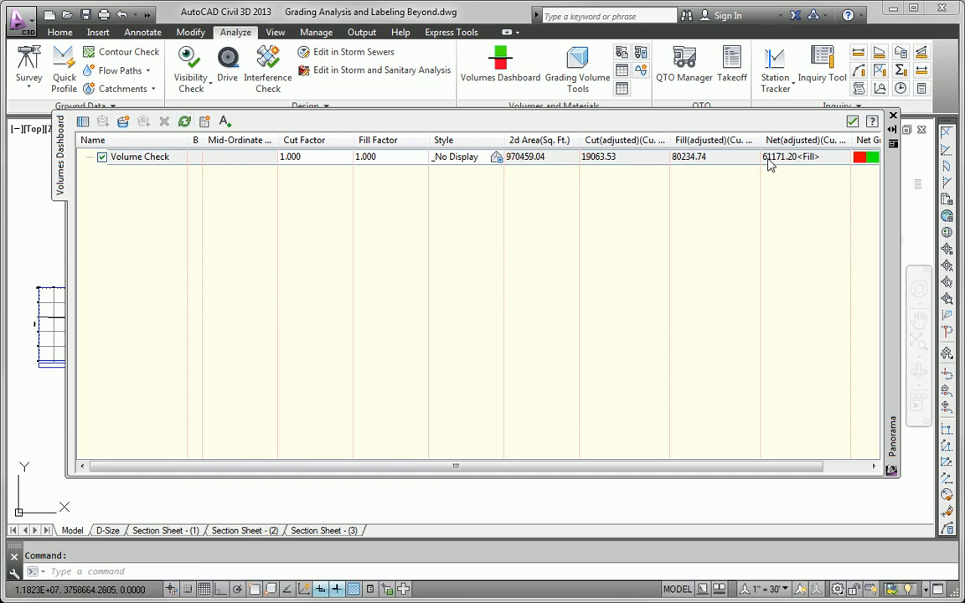
click(852, 122)
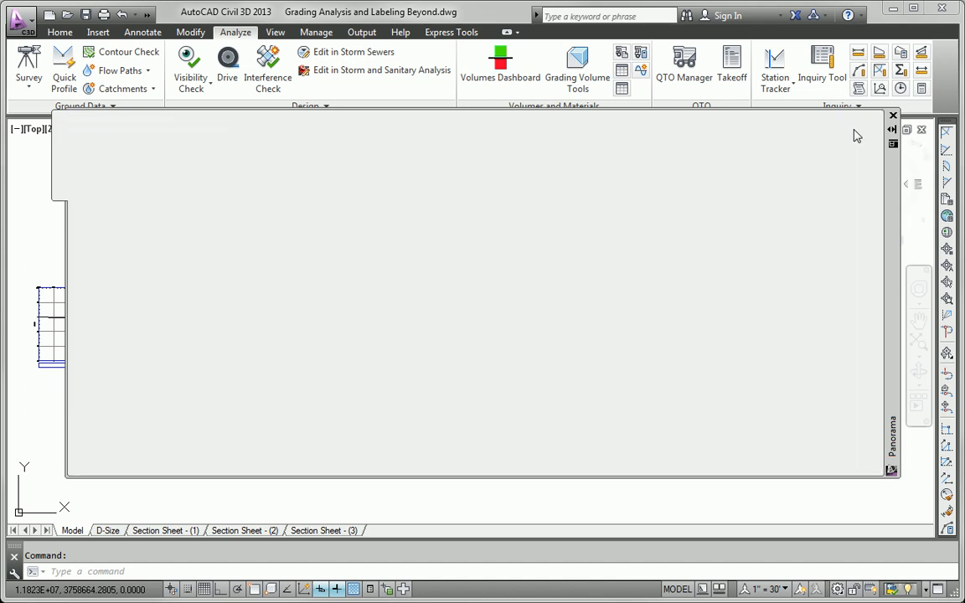
Step: Change the surface style of the FG Final surface to Slope Banding (2D)
scroll(236, 387, up, 4)
middle_drag(249, 407, 385, 313)
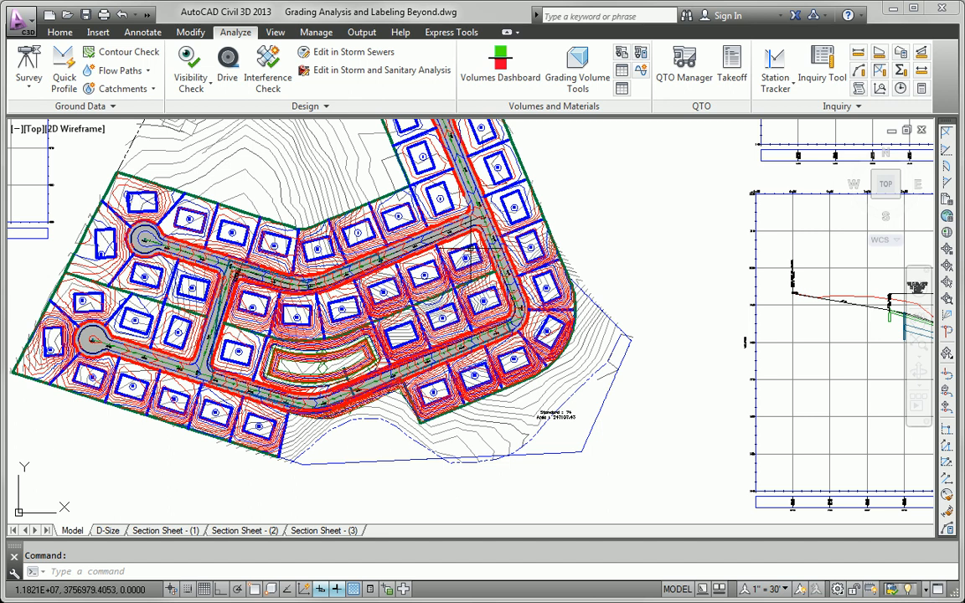
scroll(342, 308, up, 5)
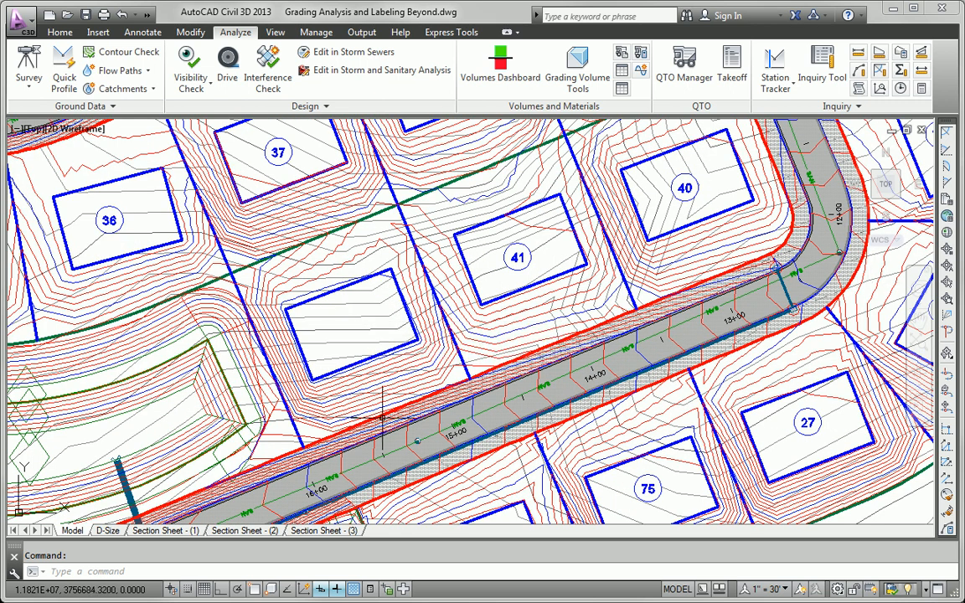
scroll(495, 394, down, 6)
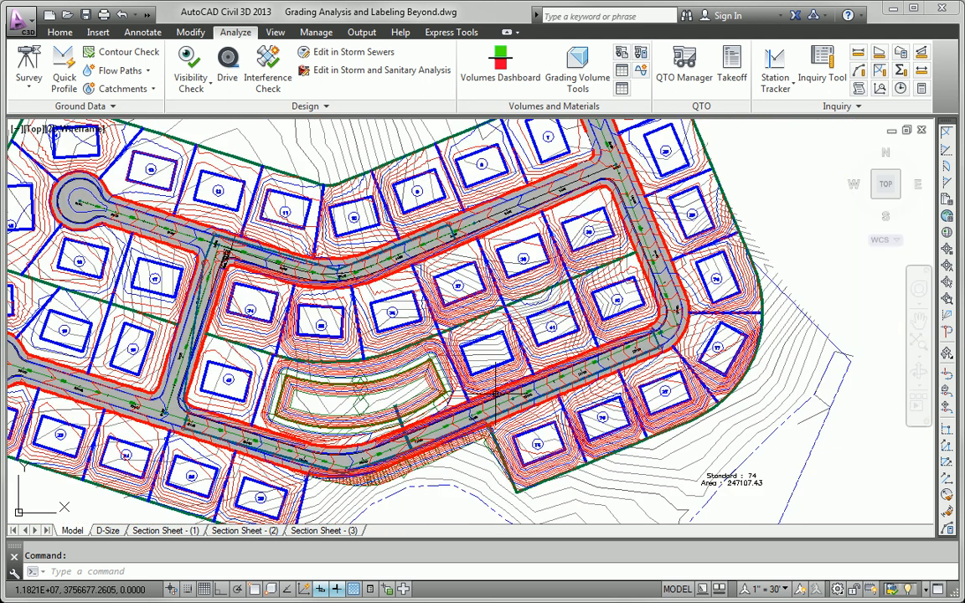
mouse_move(494, 394)
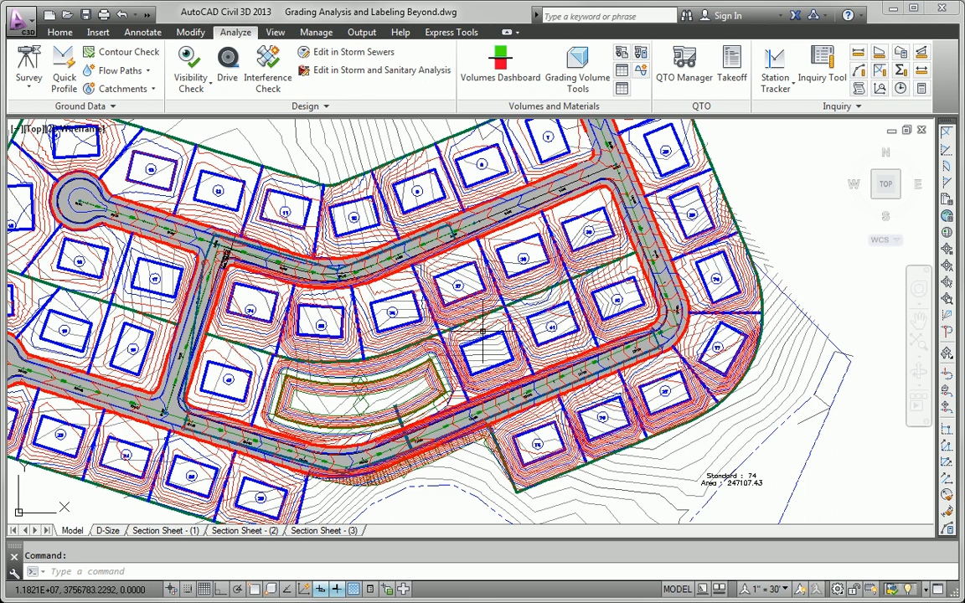
mouse_move(483, 332)
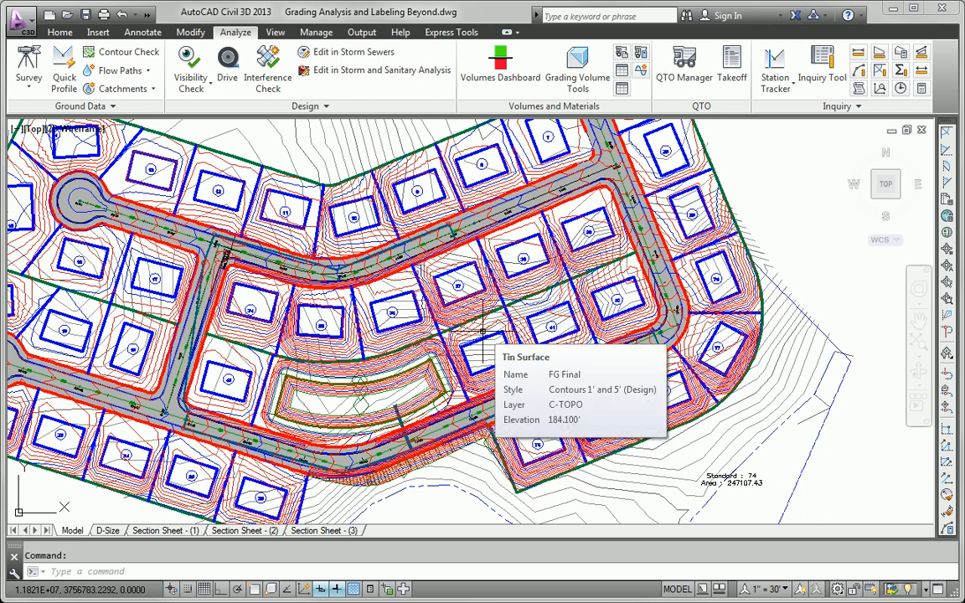
click(484, 336)
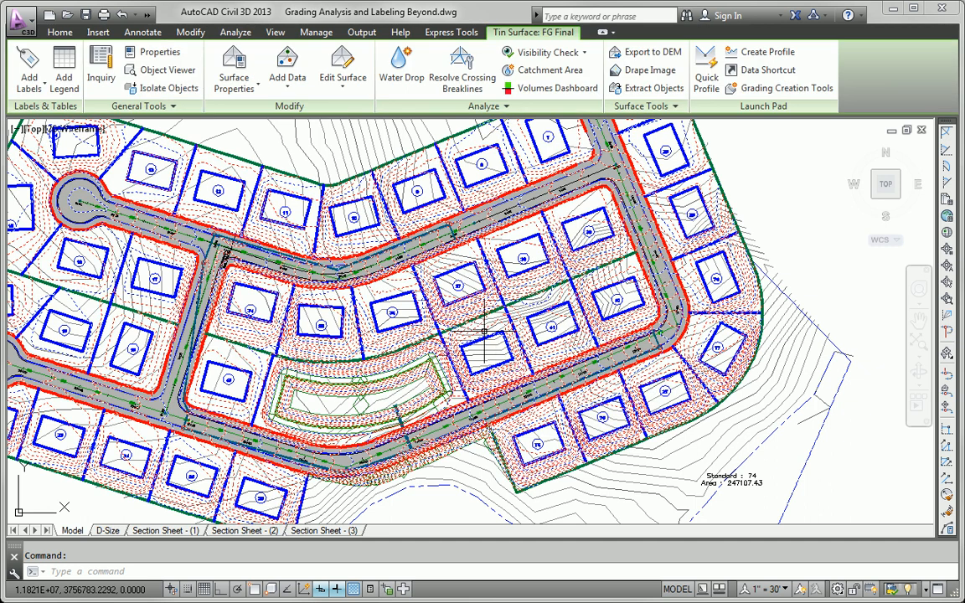
click(233, 73)
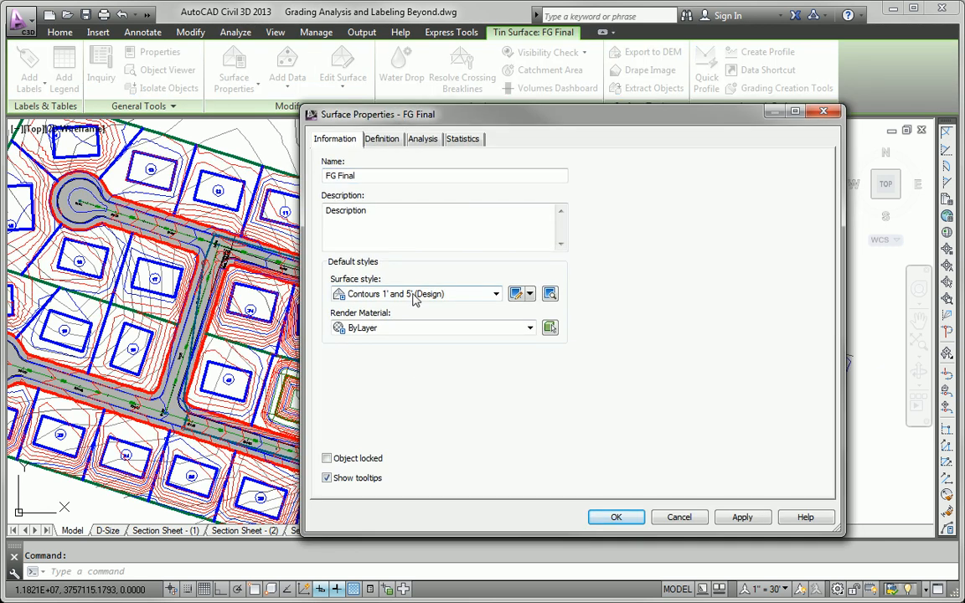
click(413, 298)
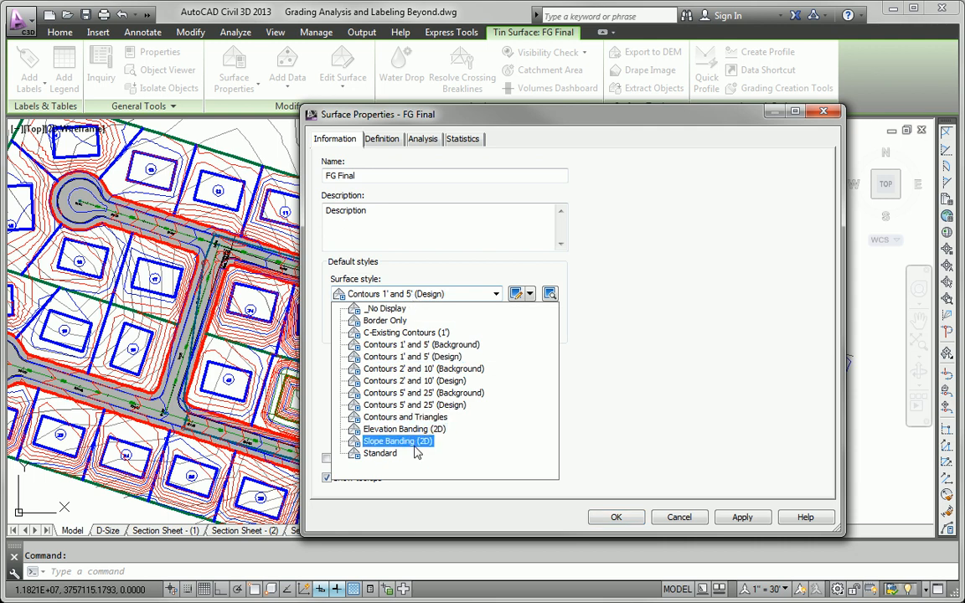
click(398, 442)
click(616, 518)
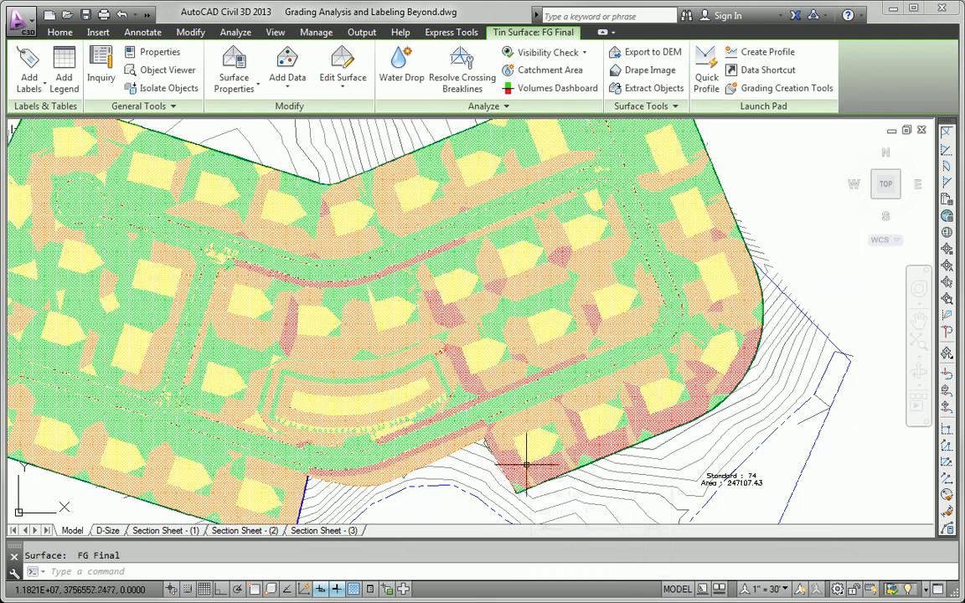
Step: Send the slope-banded FG Final surface behind the lot lines, pads and roads in the display order
key(Escape)
click(506, 317)
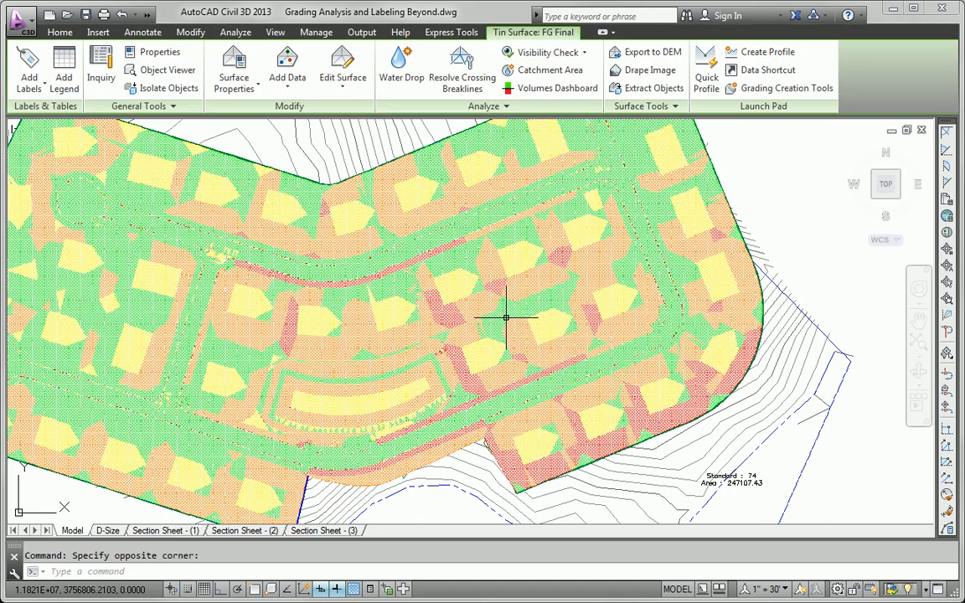
right_click(506, 318)
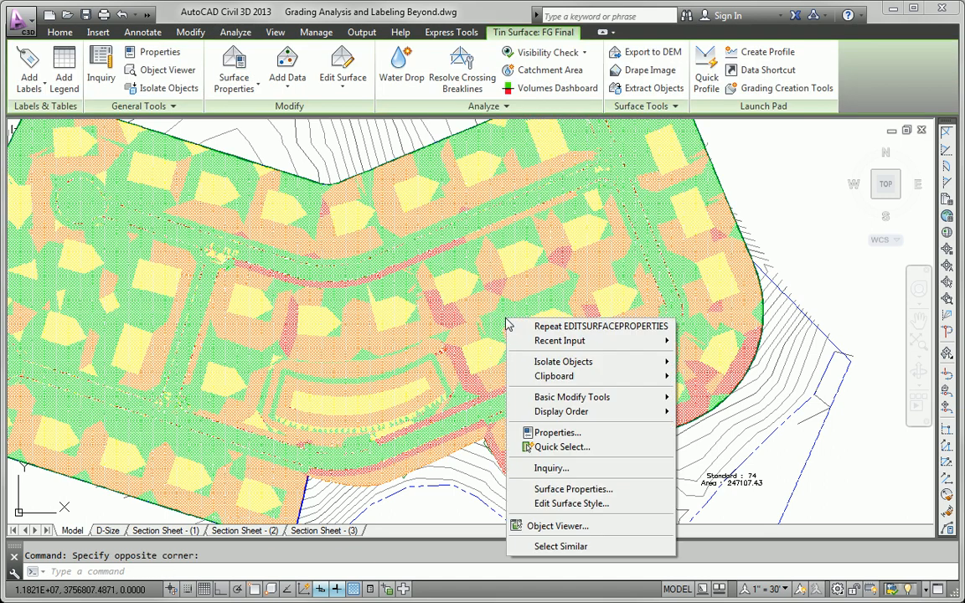
mouse_move(581, 411)
click(725, 429)
key(Escape)
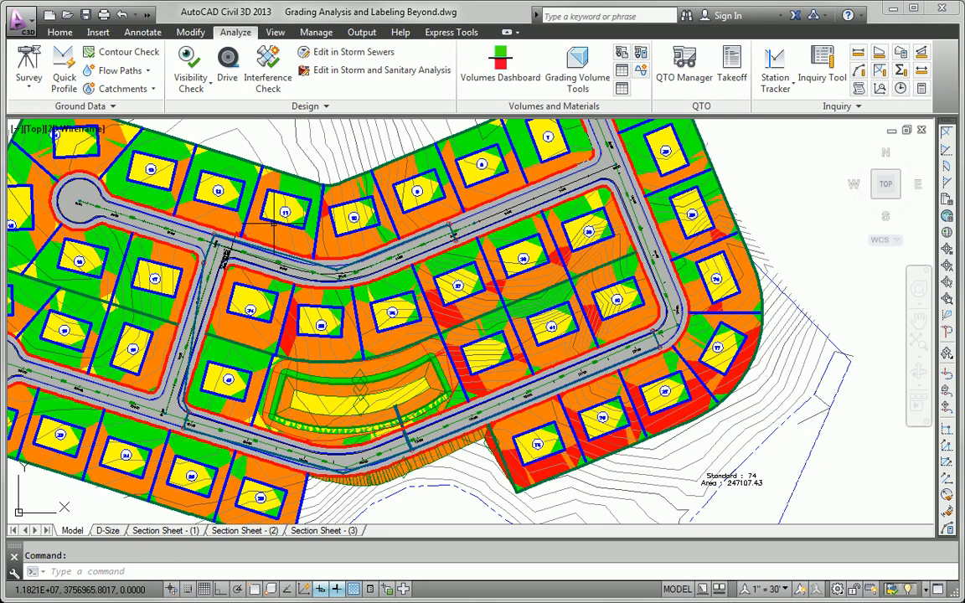
Step: Lower ten building pad feature lines by 2 feet: lots 7 to 12, three southeastern pads and the pad just east of the connecting road
click(263, 206)
click(202, 189)
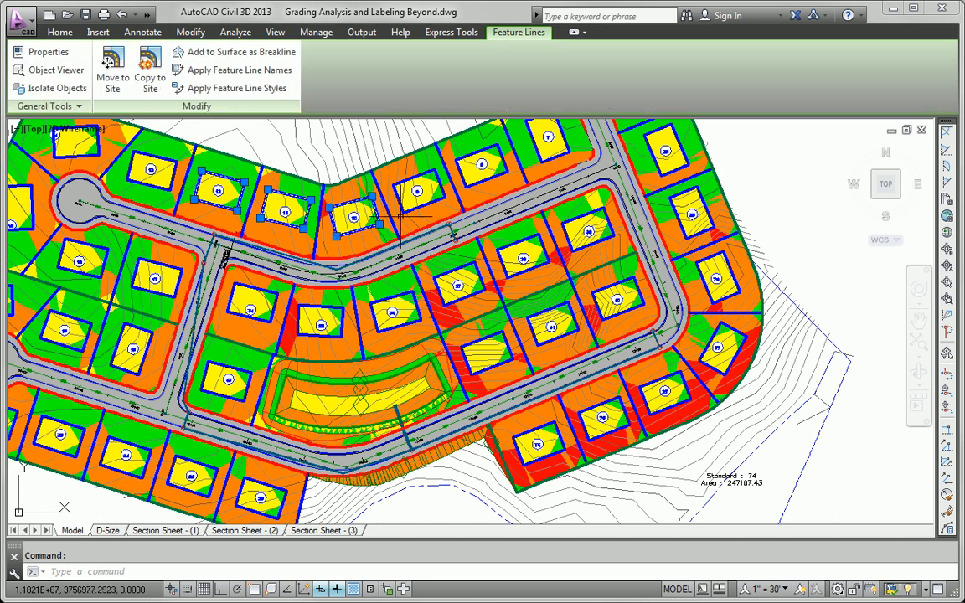
click(475, 183)
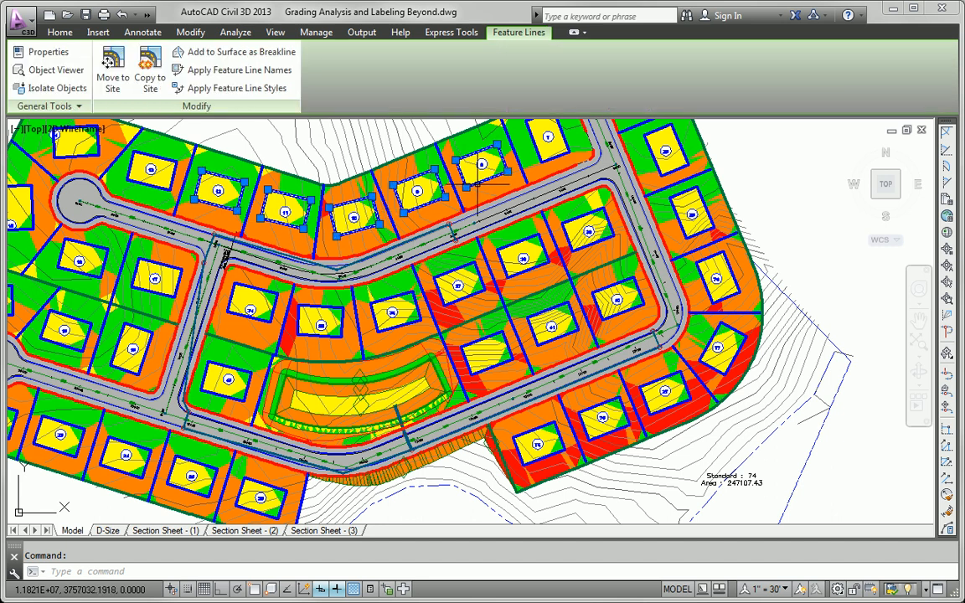
click(558, 156)
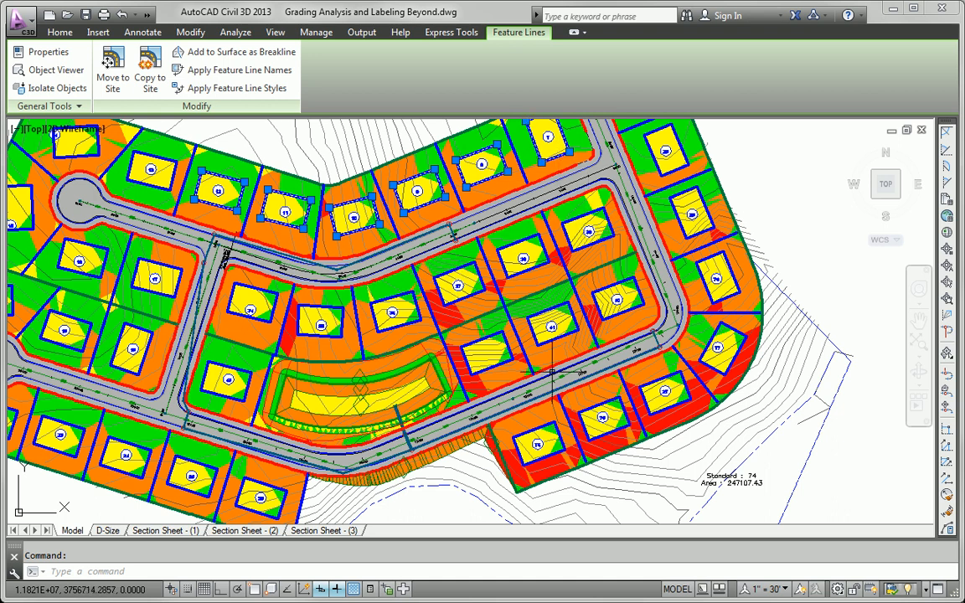
click(581, 418)
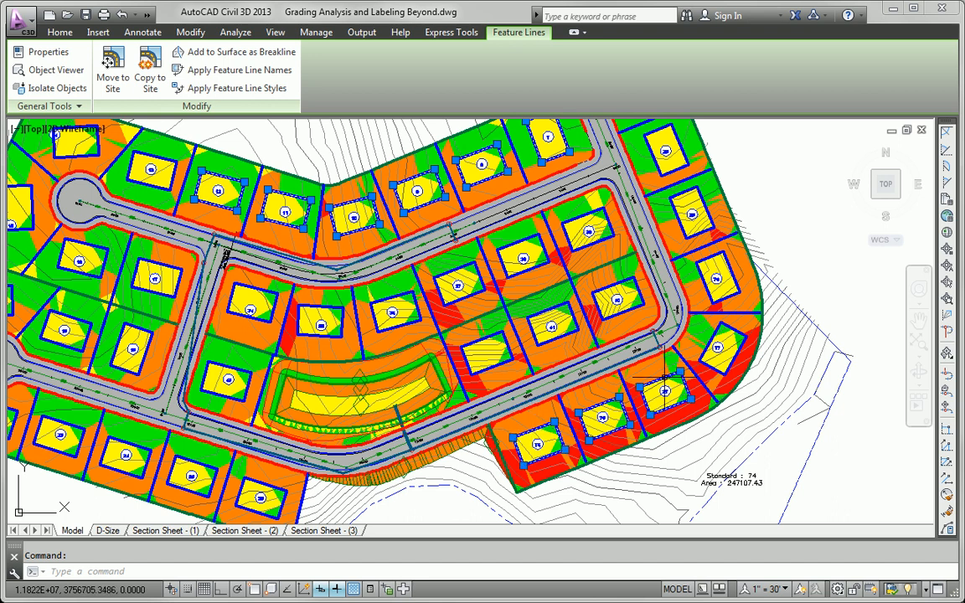
mouse_move(488, 415)
middle_down()
mouse_move(471, 429)
mouse_move(463, 470)
mouse_move(584, 394)
mouse_move(520, 434)
middle_up()
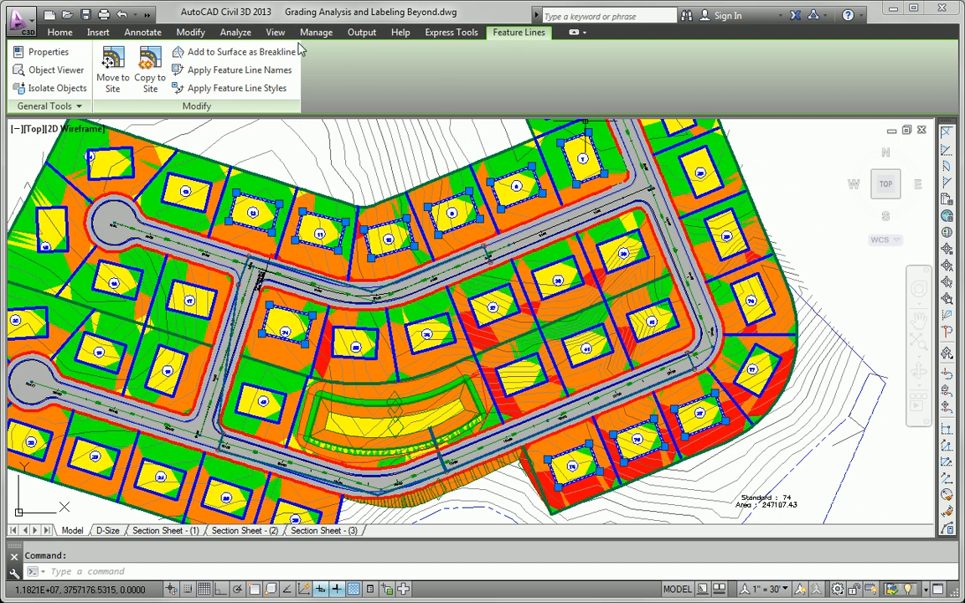
right_click(825, 200)
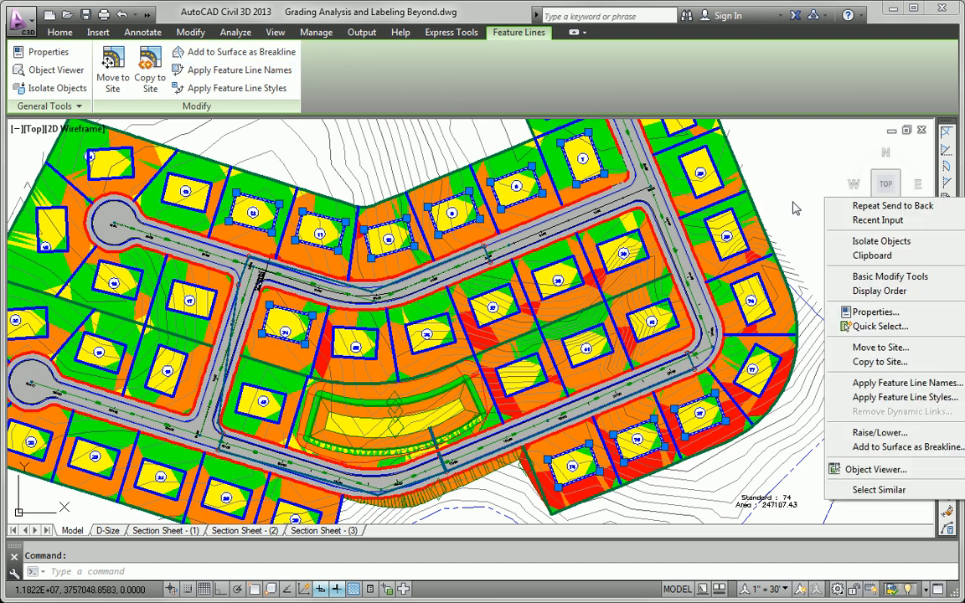
click(863, 432)
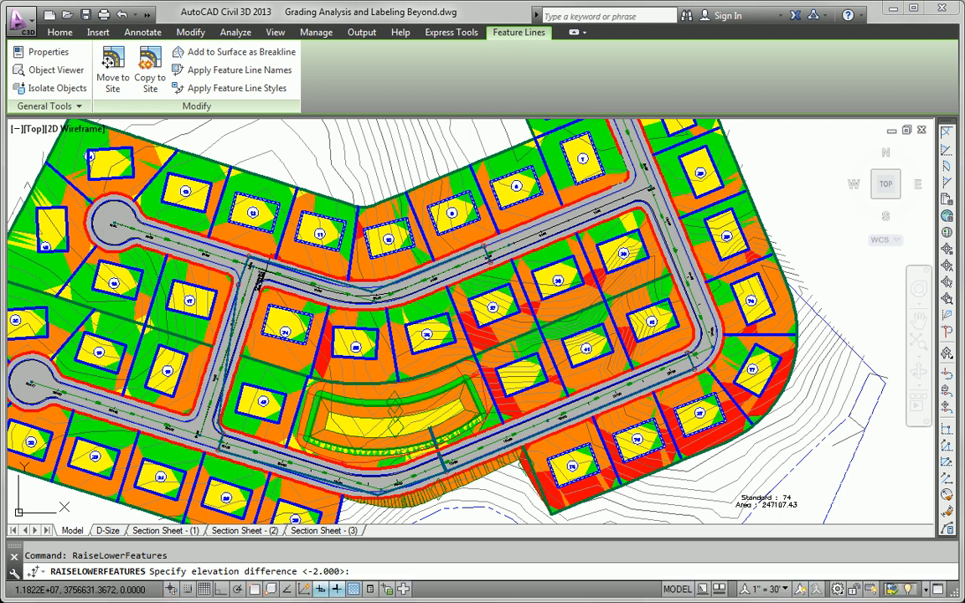
key(Return)
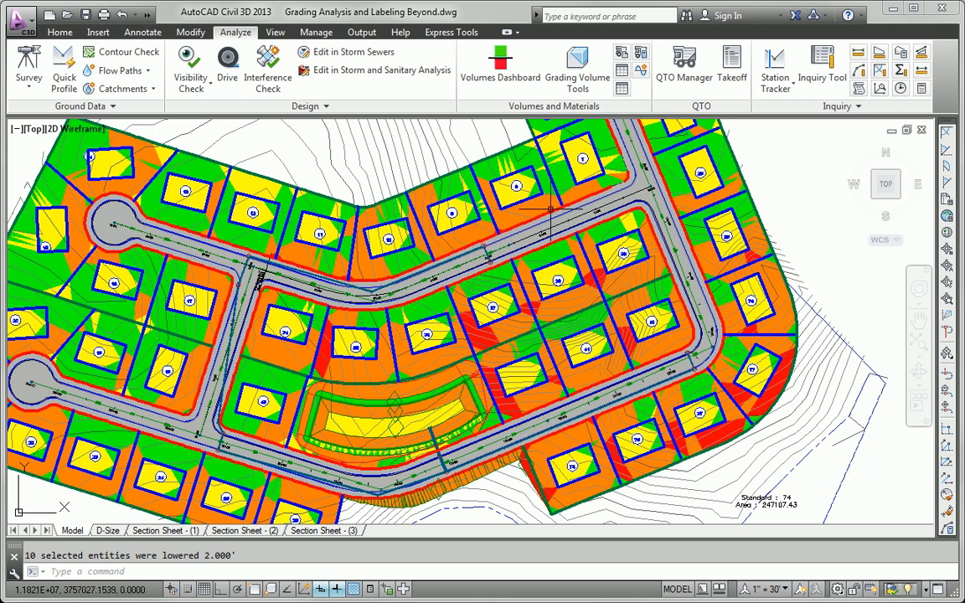
Step: Lower seven building pad feature lines by 1 foot: lots 8, 9, 40 and 41, the pad west of 41, and two pads south of the southeastern road
click(493, 189)
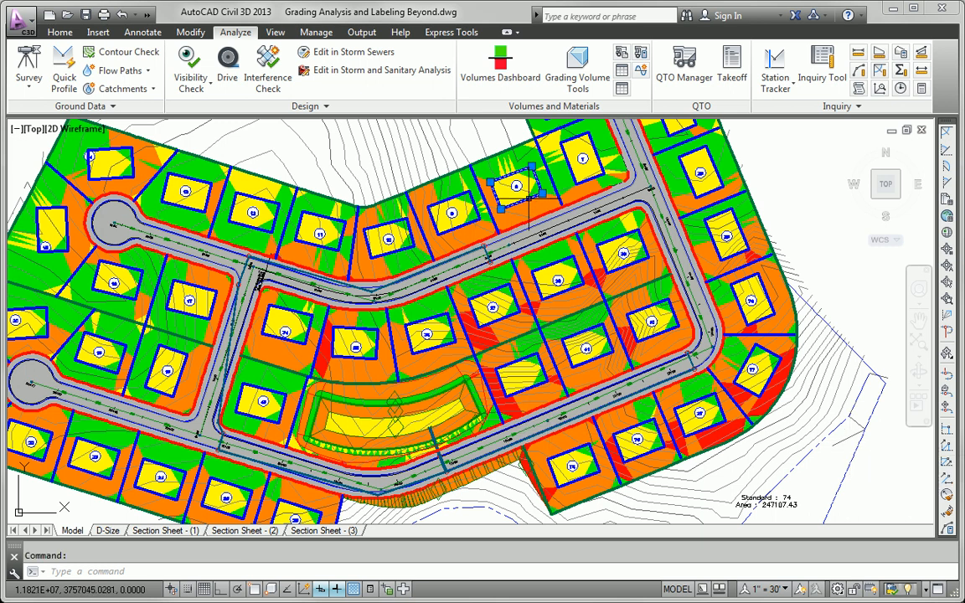
click(461, 228)
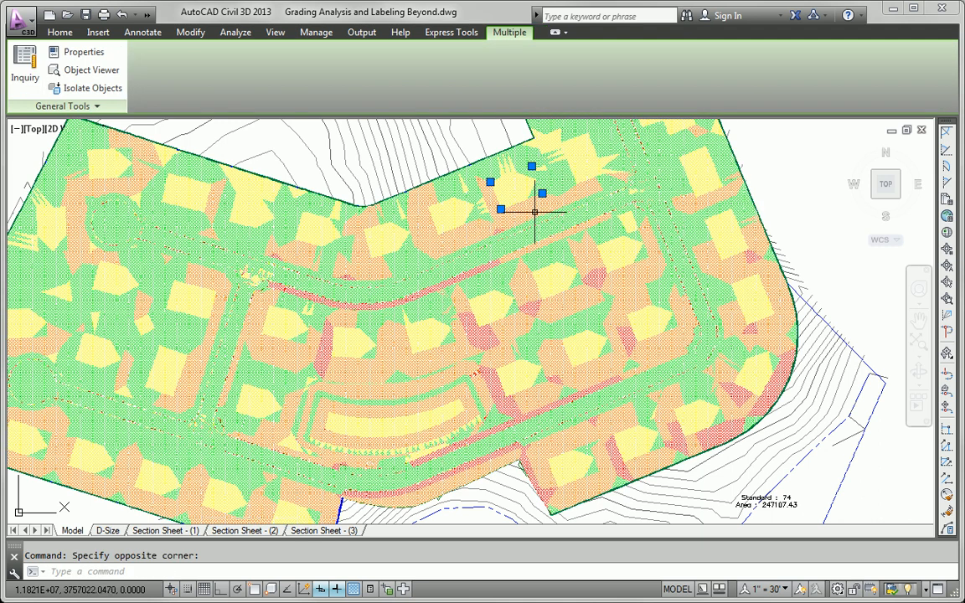
key(Escape)
click(496, 208)
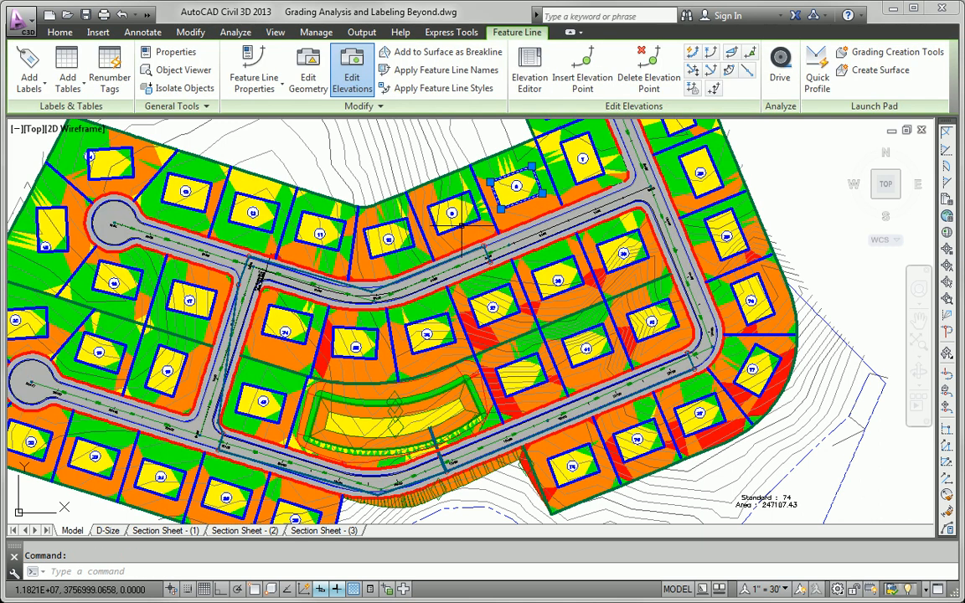
click(462, 225)
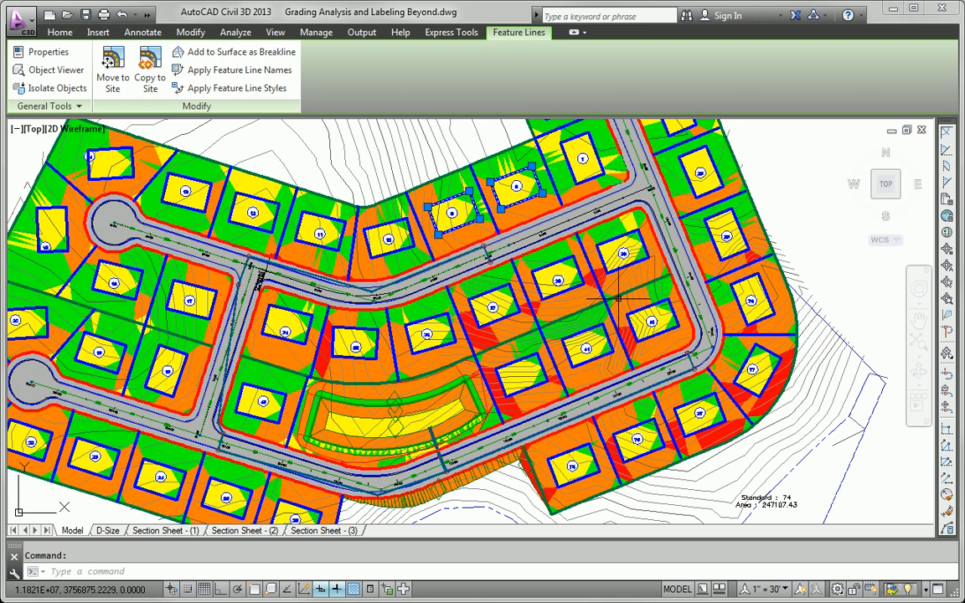
click(661, 333)
click(588, 361)
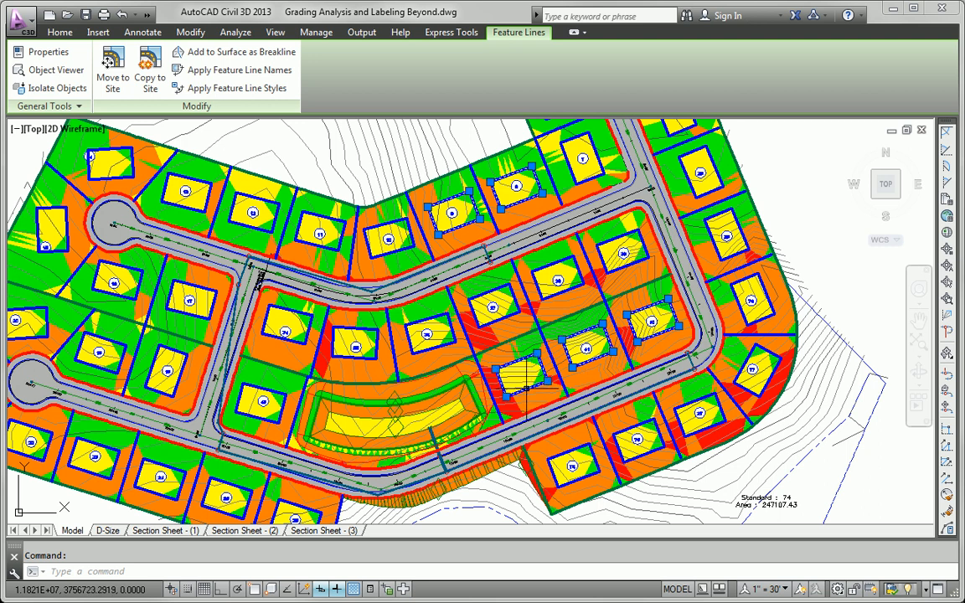
click(568, 453)
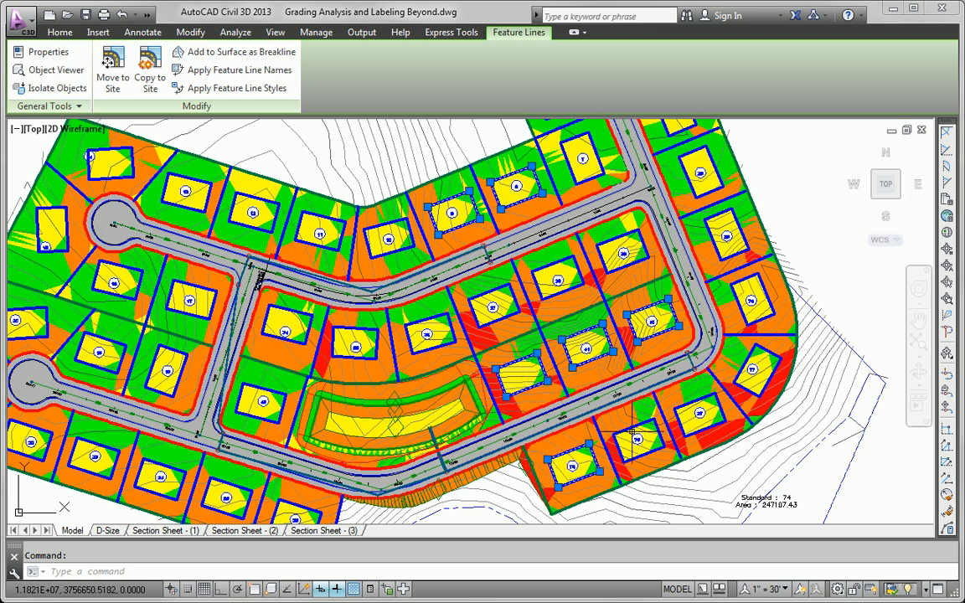
click(634, 427)
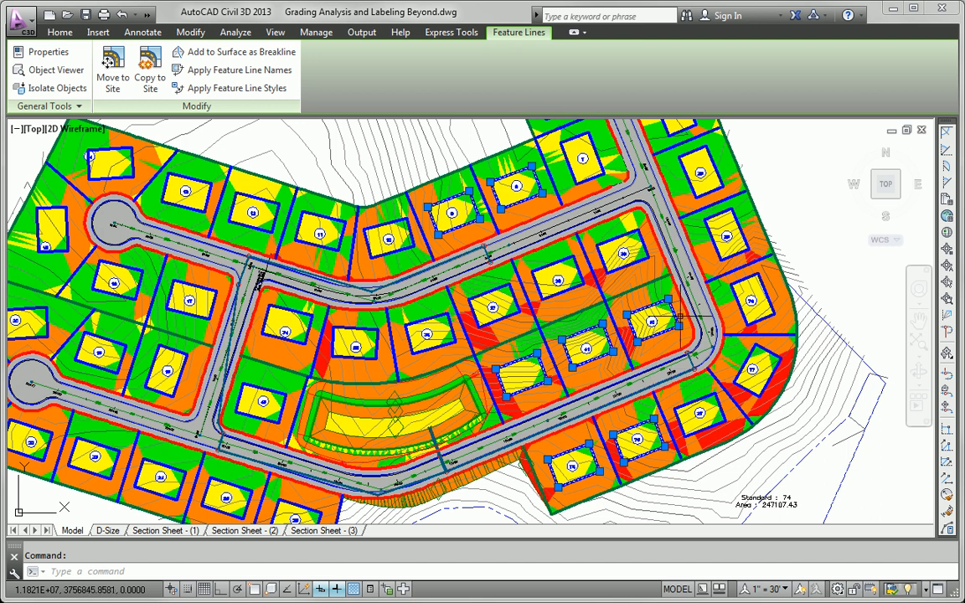
right_click(815, 213)
click(854, 446)
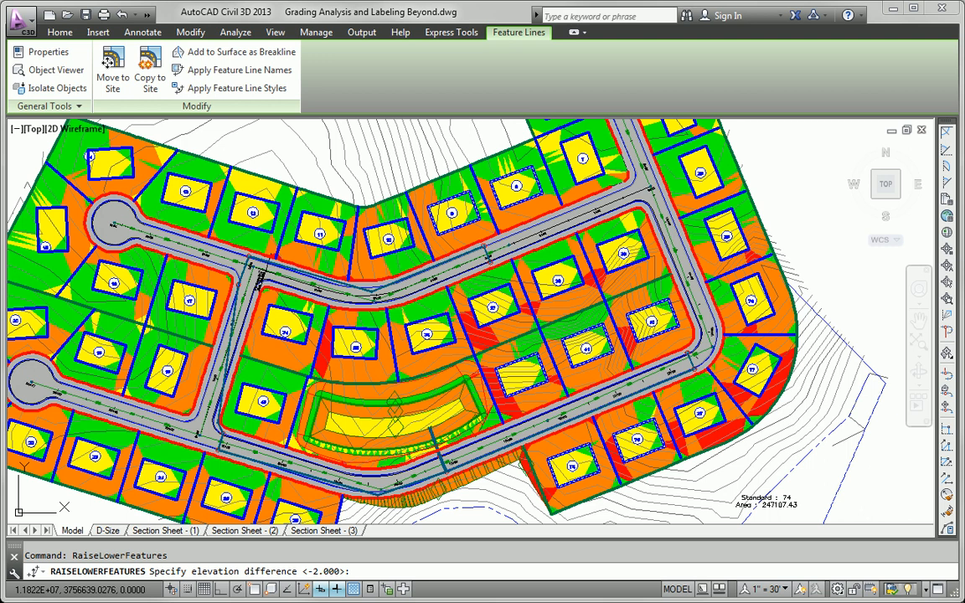
text(-1)
key(Return)
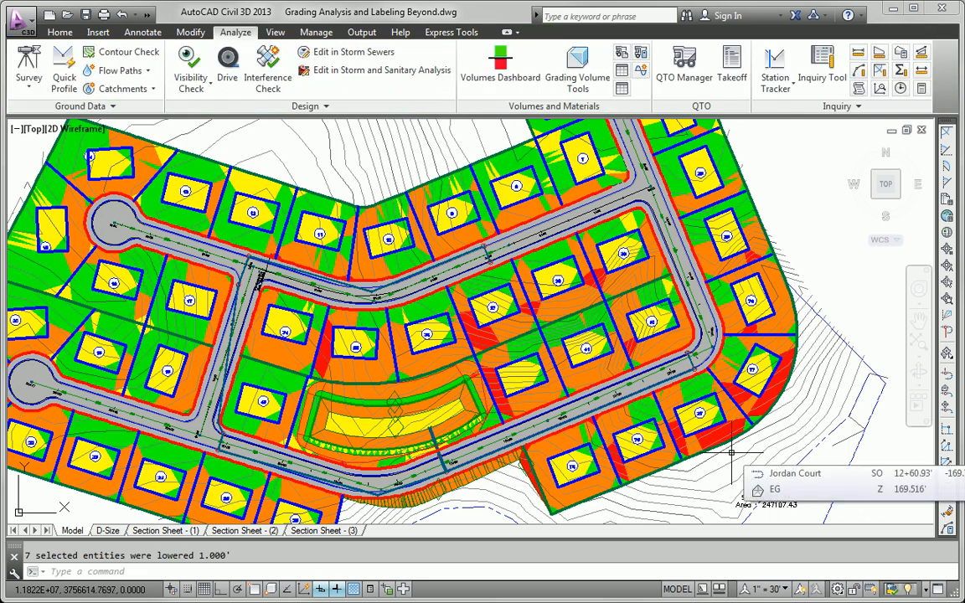
Step: Recompute the Volume Check surface after lowering the seven pads, check its cut, fill and net volumes, and close the Volumes Dashboard
click(505, 79)
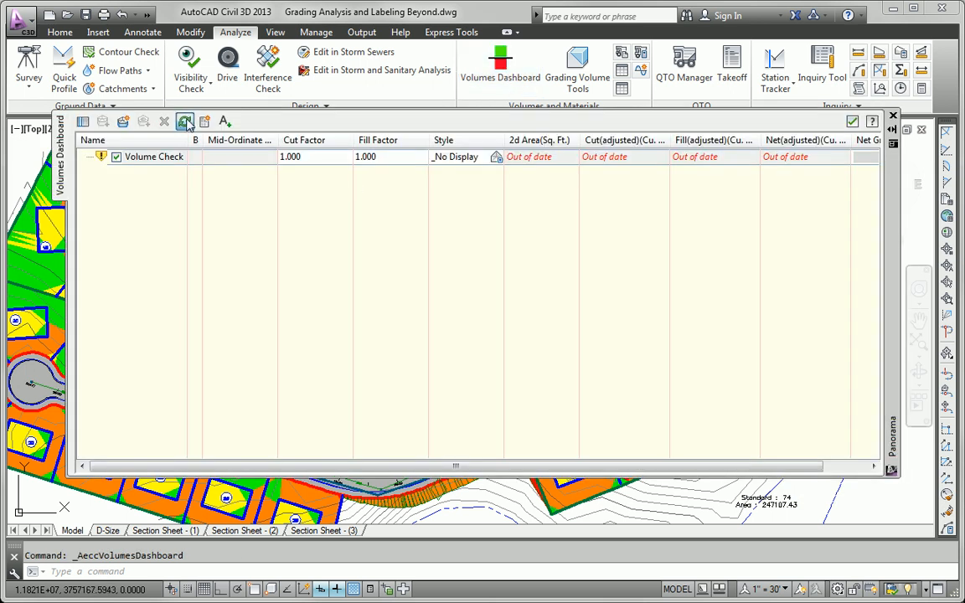
click(185, 122)
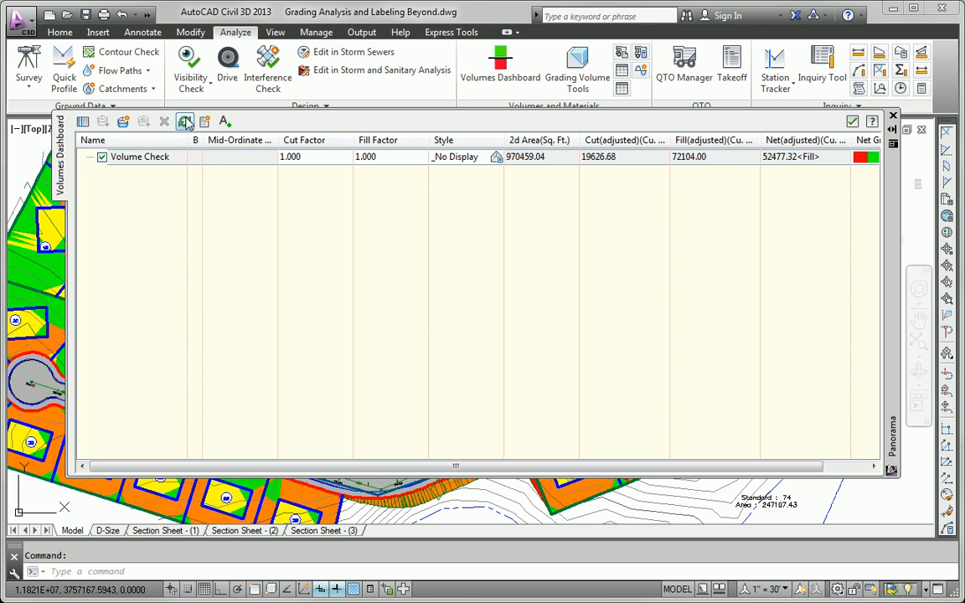
click(855, 124)
key(Escape)
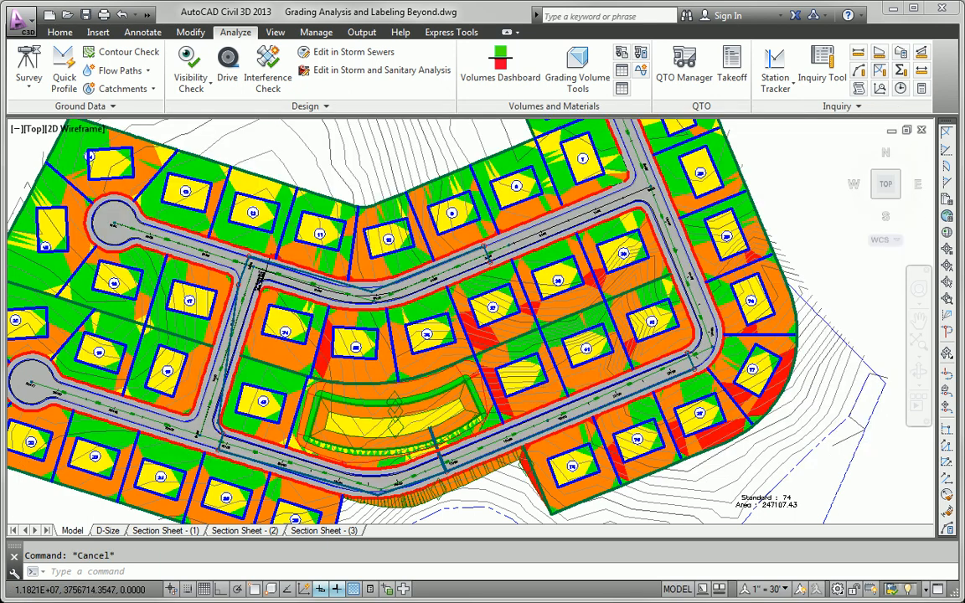
Step: Lower the first sag PVI near the start of the Jordan Court FGCL profile to an elevation of about 186.04 feet
scroll(528, 382, down, 3)
middle_drag(530, 379, 388, 391)
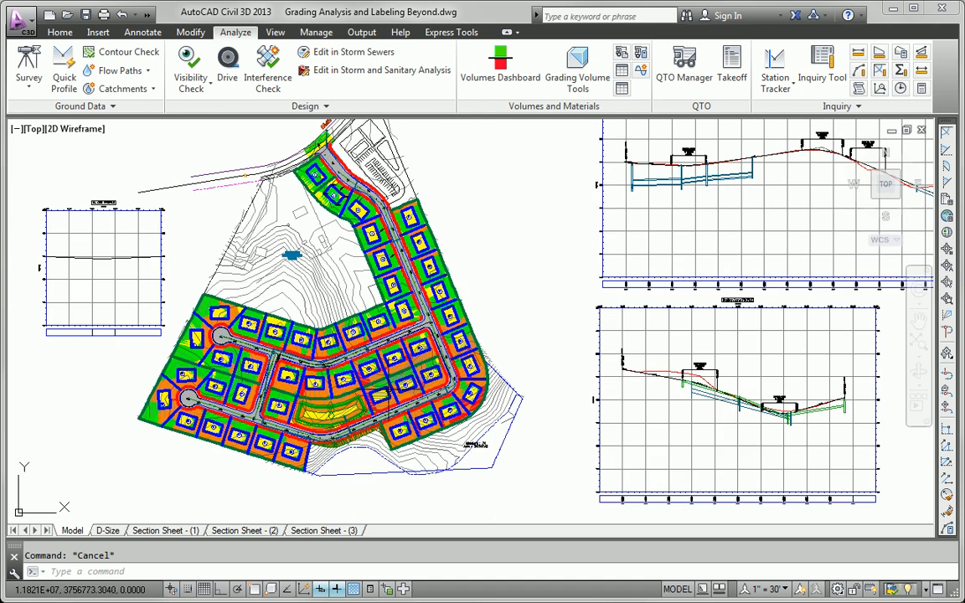
middle_drag(780, 225, 518, 269)
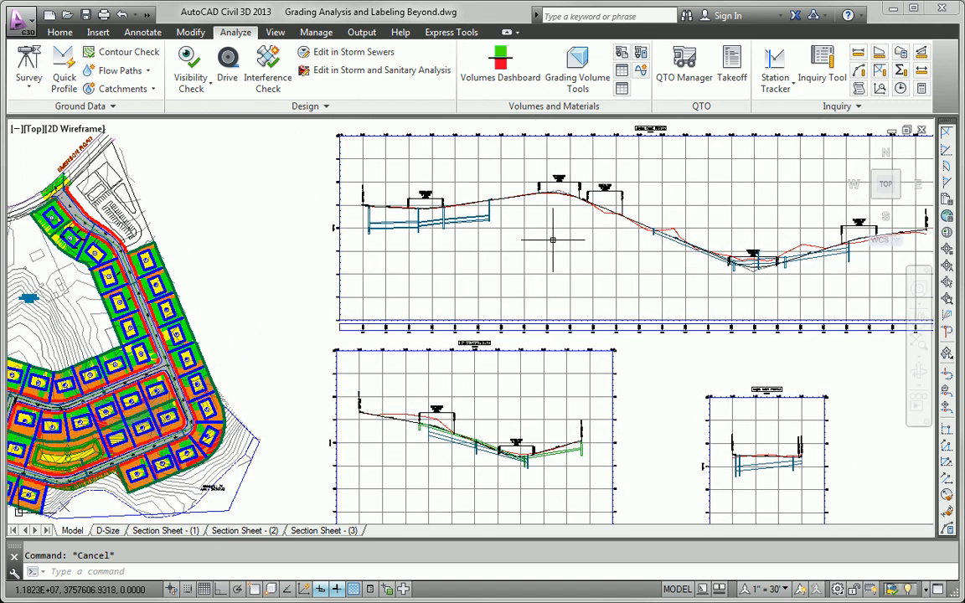
scroll(486, 188, up, 8)
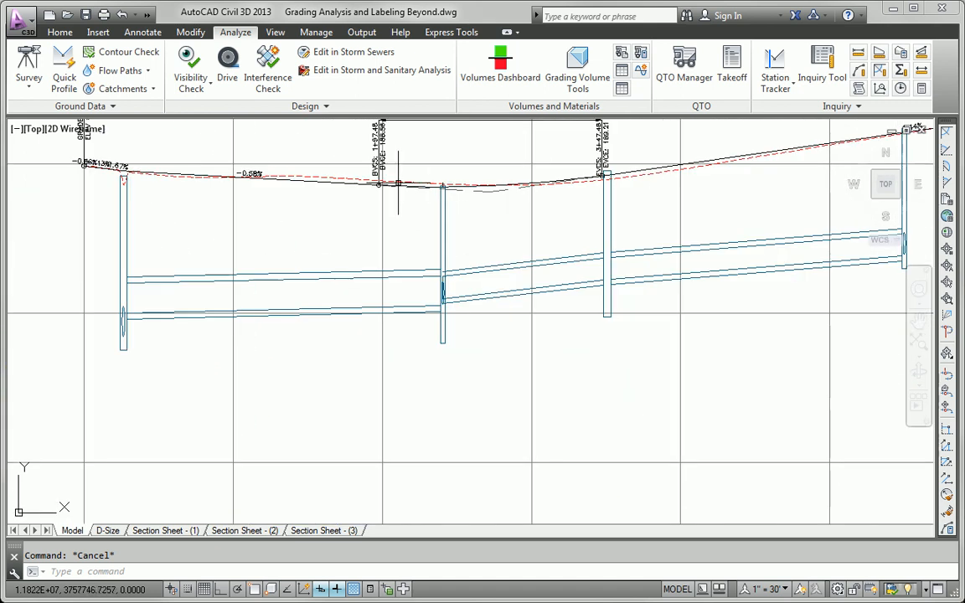
click(491, 187)
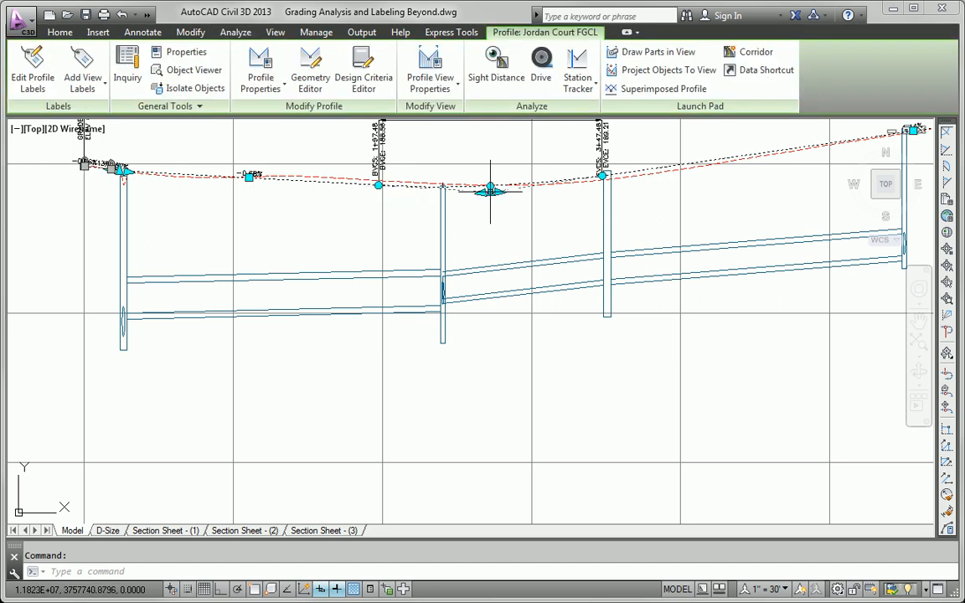
click(492, 191)
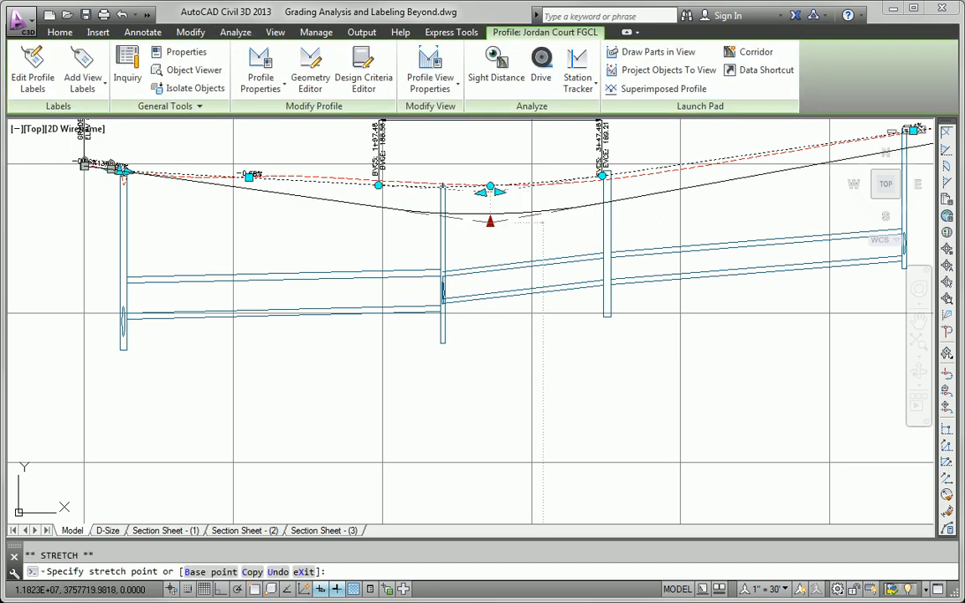
click(490, 214)
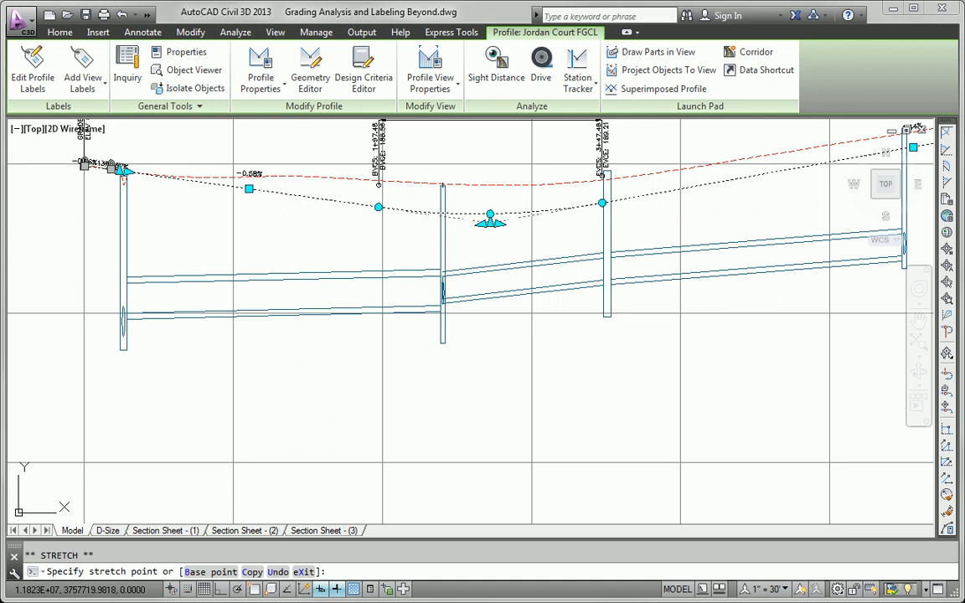
key(Escape)
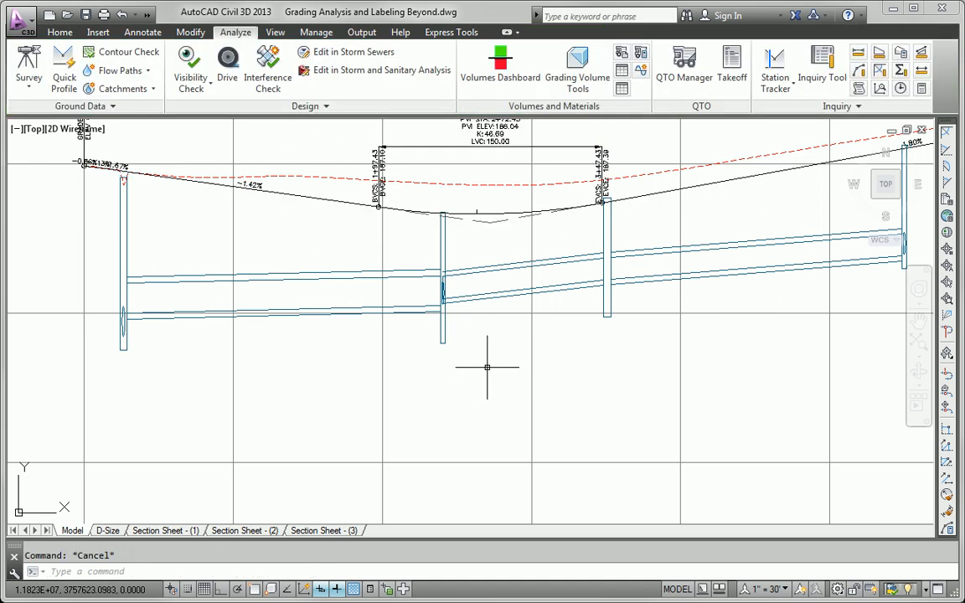
Step: Examine the finished grade against existing ground in the Logan Court profile view and the lane profile view beside it
scroll(502, 389, down, 6)
middle_drag(474, 352, 481, 341)
scroll(497, 394, up, 10)
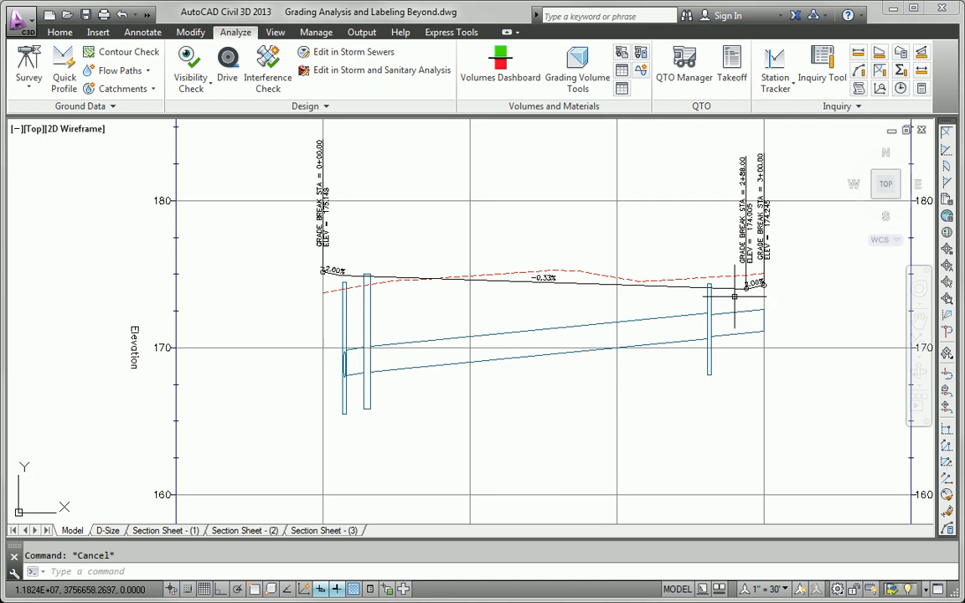
scroll(756, 304, down, 4)
middle_drag(517, 302, 804, 306)
mouse_move(293, 302)
middle_down()
mouse_move(407, 350)
mouse_move(469, 351)
mouse_move(475, 366)
middle_up()
scroll(475, 366, down, 2)
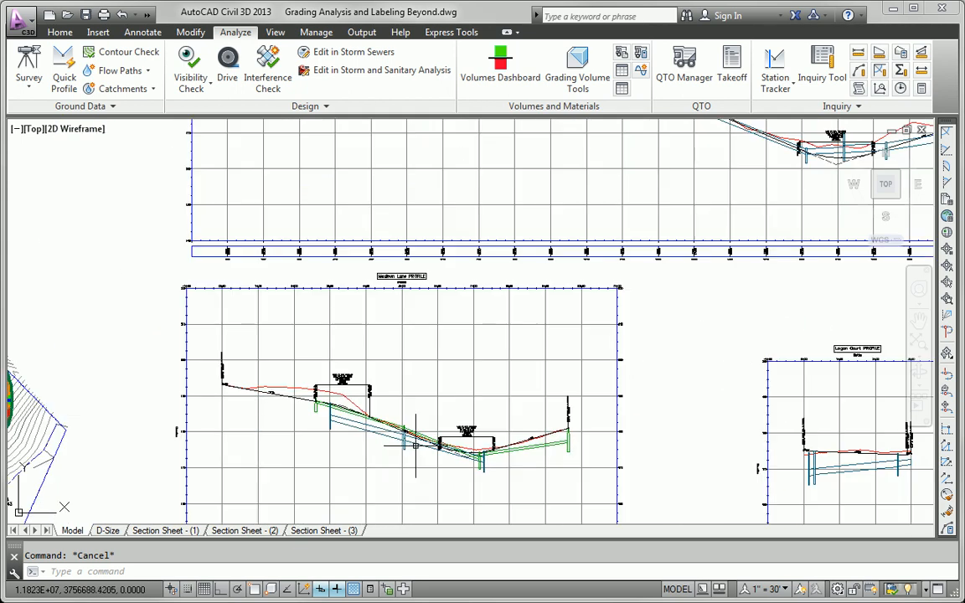
Step: Lower the crest PVI near the end of the Jordan Court FGCL profile to about station 21+60, elevation 172.2 feet, below existing ground
middle_drag(419, 398, 264, 490)
scroll(657, 241, up, 2)
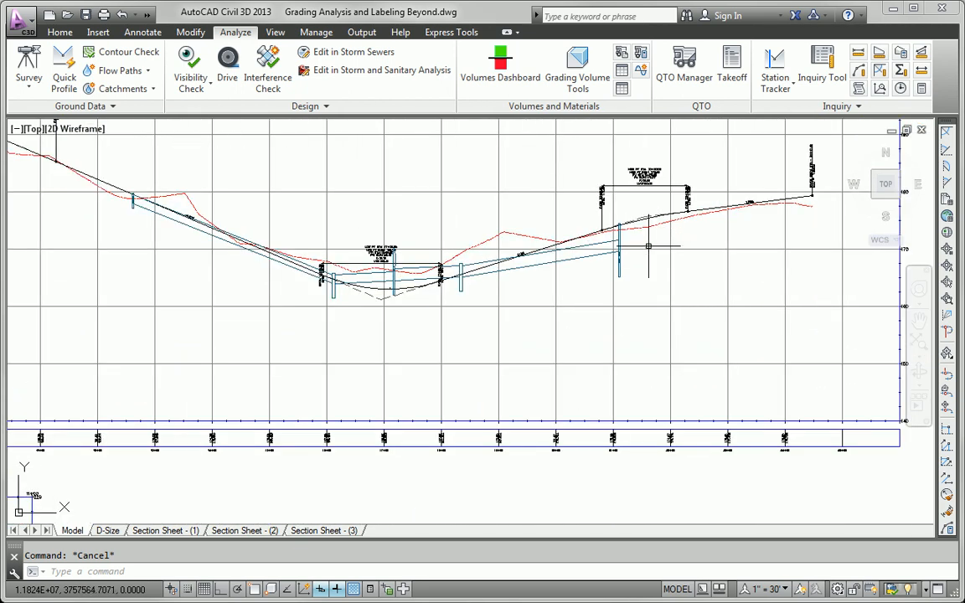
click(547, 247)
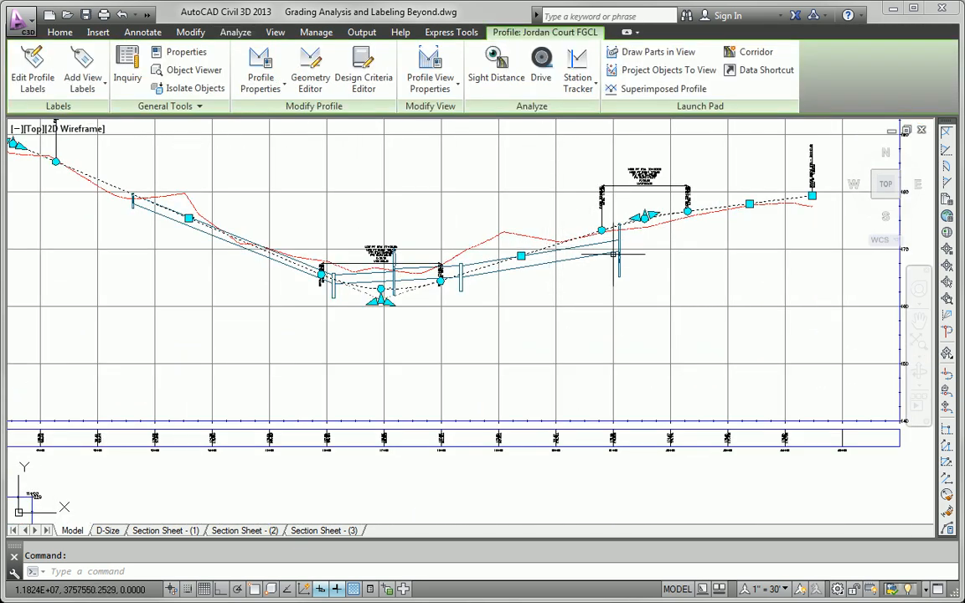
scroll(644, 227, up, 3)
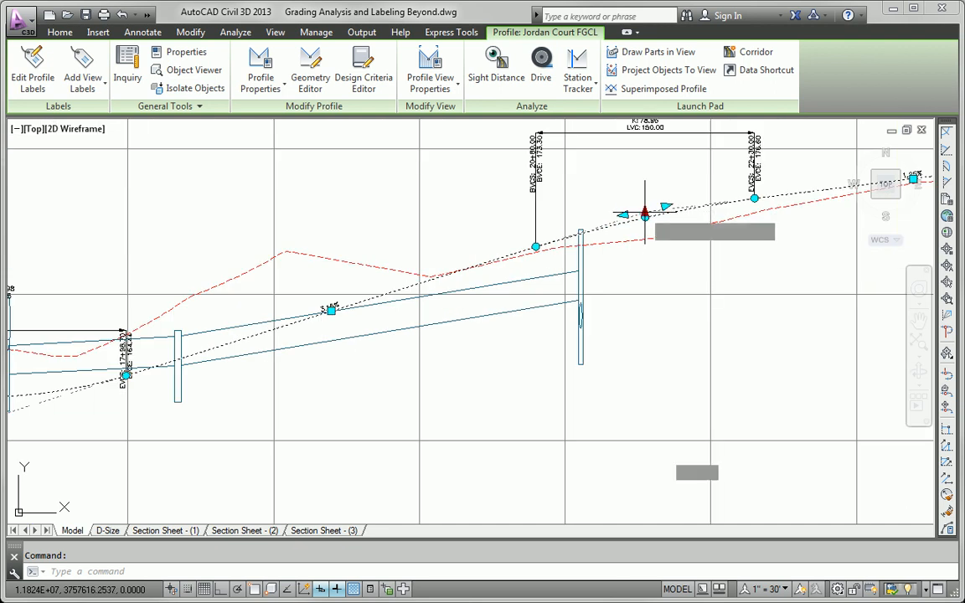
click(644, 216)
scroll(644, 243, down, 2)
click(650, 259)
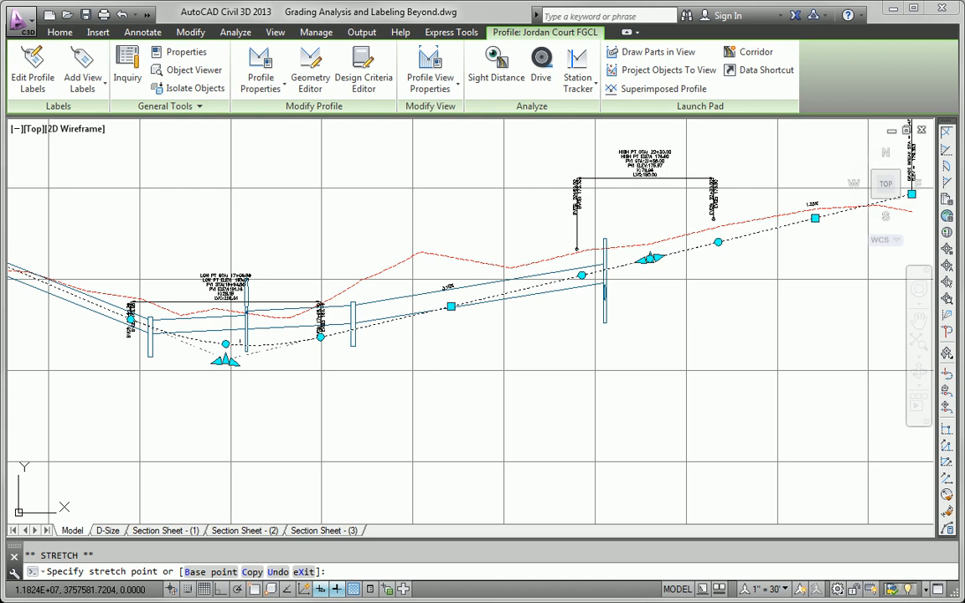
click(650, 259)
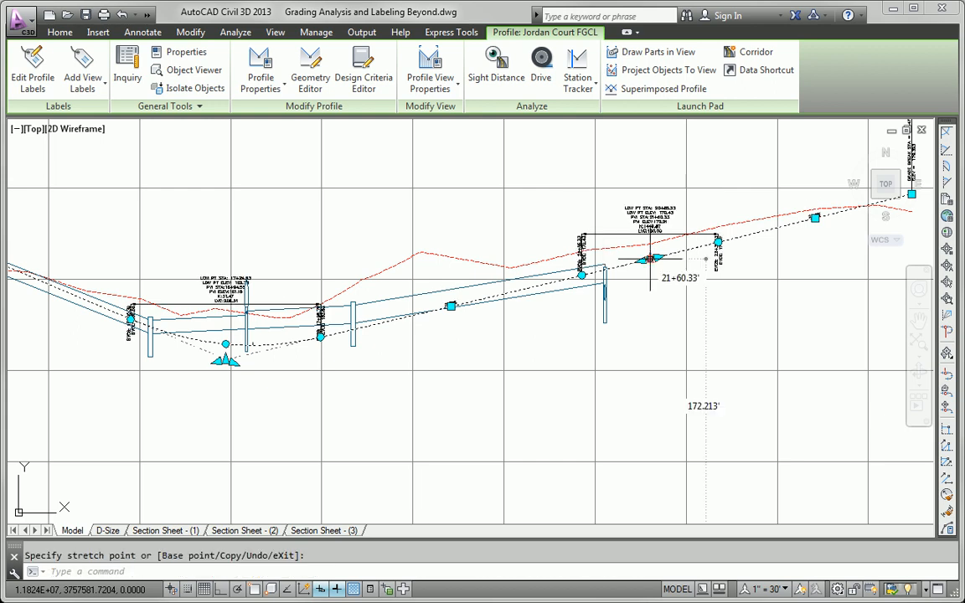
key(Escape)
Step: Update the Volume Check surface for the lowered Jordan Court profile, review its adjusted volumes, and close the Volumes Dashboard
scroll(567, 351, down, 5)
scroll(545, 306, down, 2)
click(500, 63)
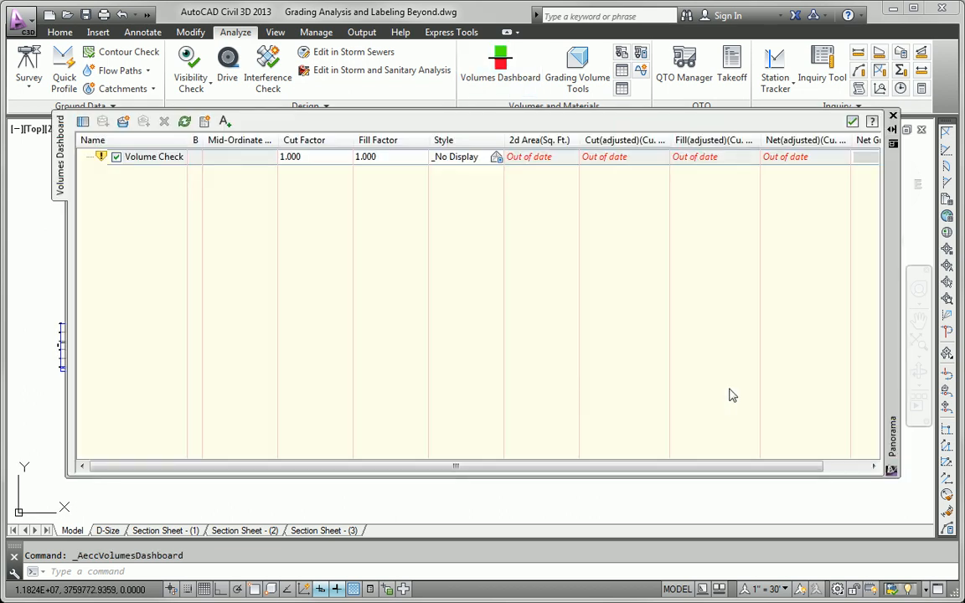
click(185, 126)
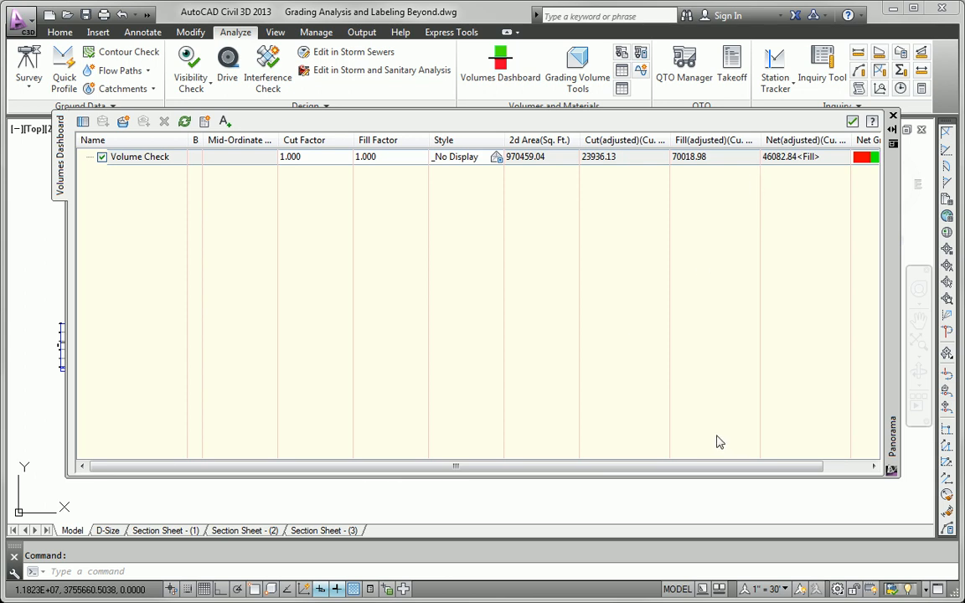
click(853, 123)
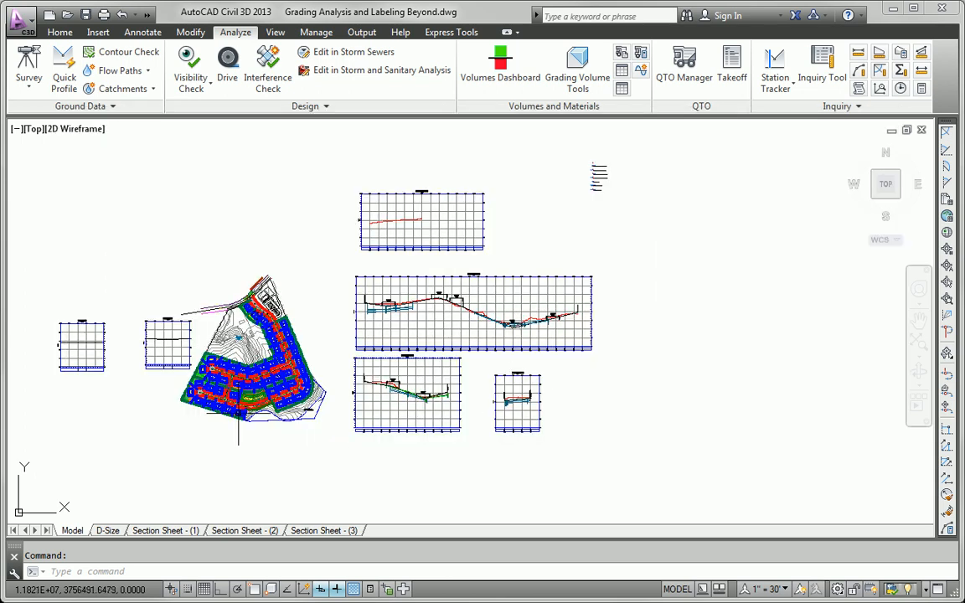
Step: Examine the slope banding on the lots and pads around the loop road and along the southwestern cul-de-sac
scroll(230, 369, up, 5)
scroll(250, 432, up, 3)
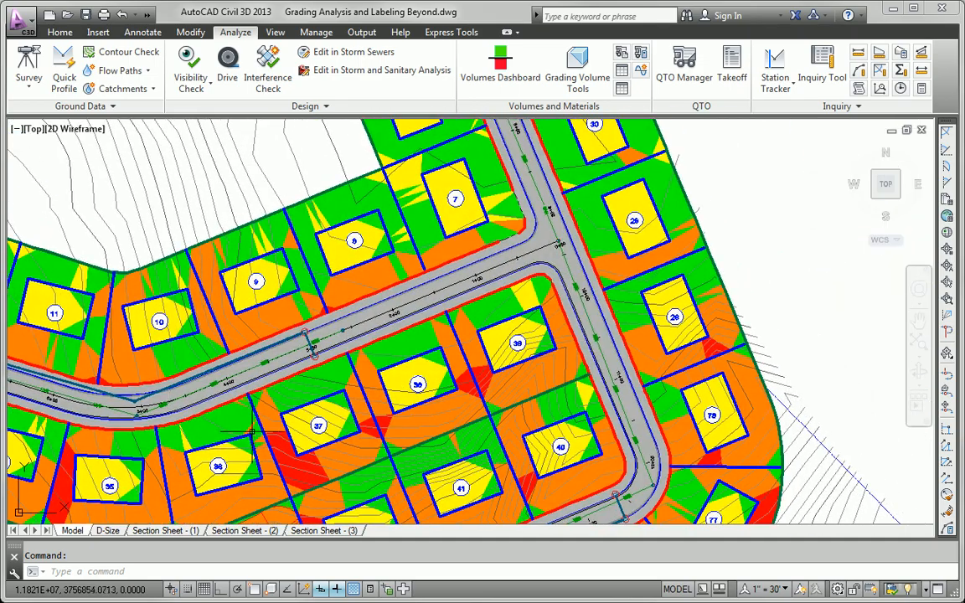
scroll(266, 416, down, 6)
scroll(396, 368, up, 2)
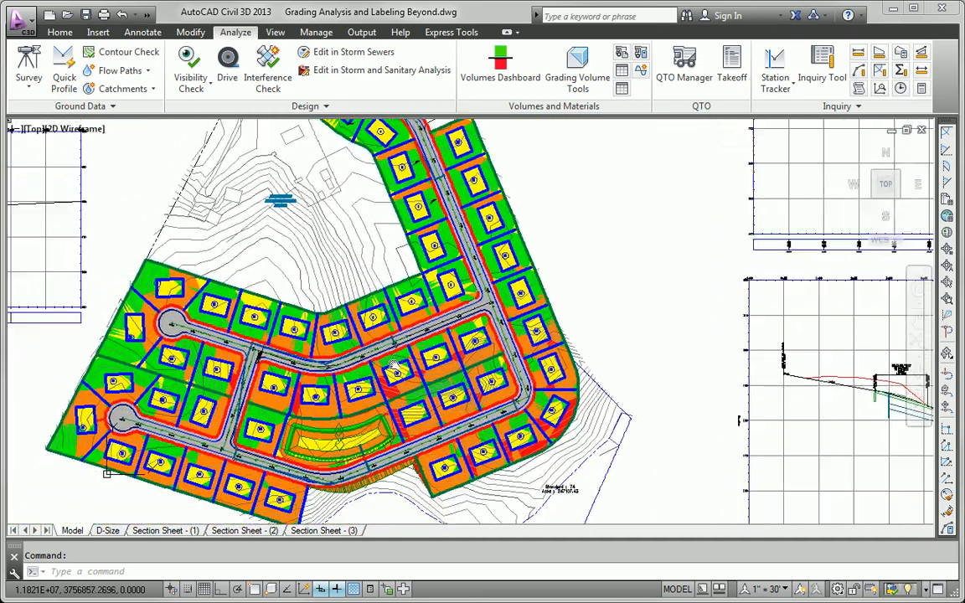
scroll(472, 461, up, 2)
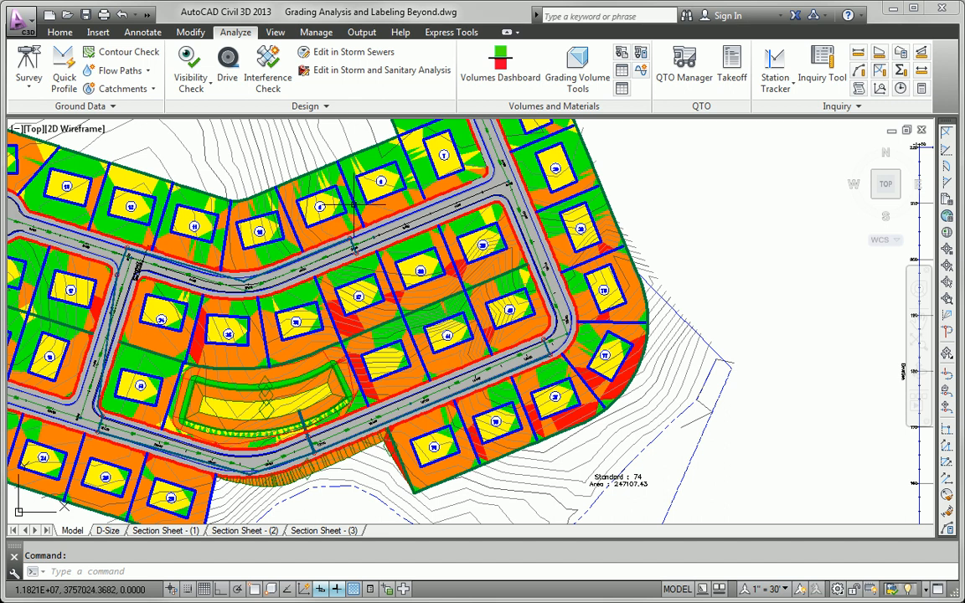
mouse_move(405, 298)
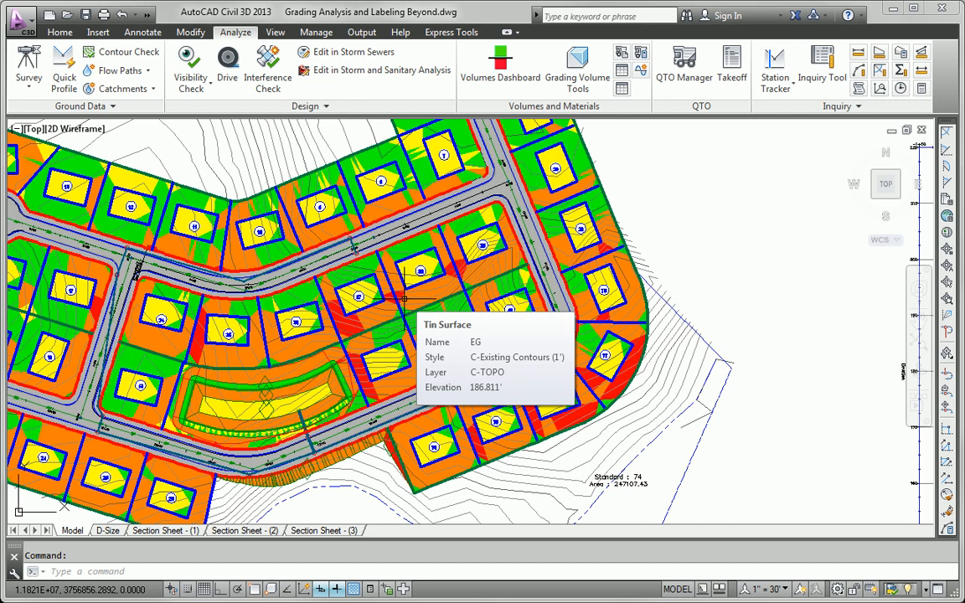
middle_drag(318, 454, 539, 370)
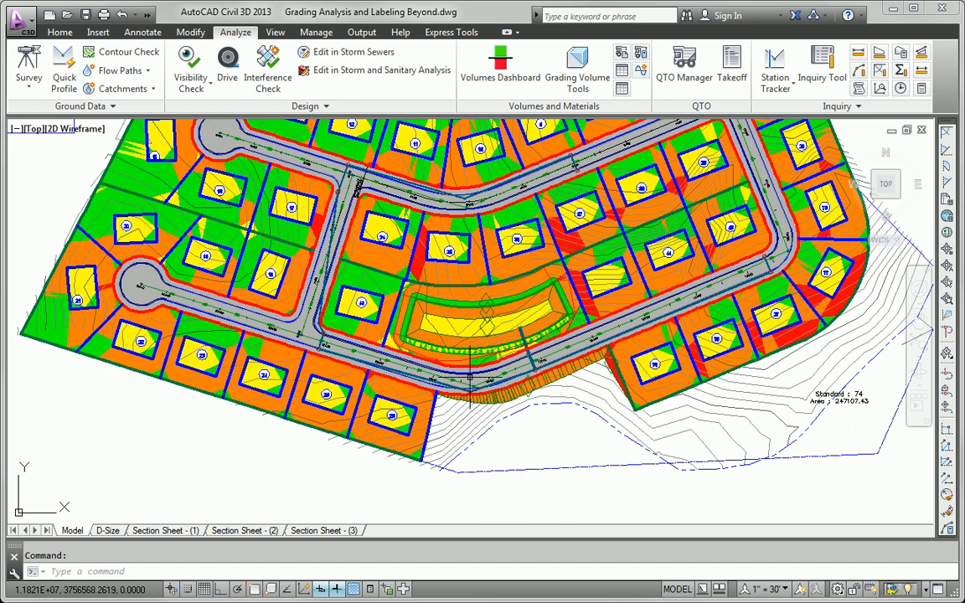
mouse_move(327, 394)
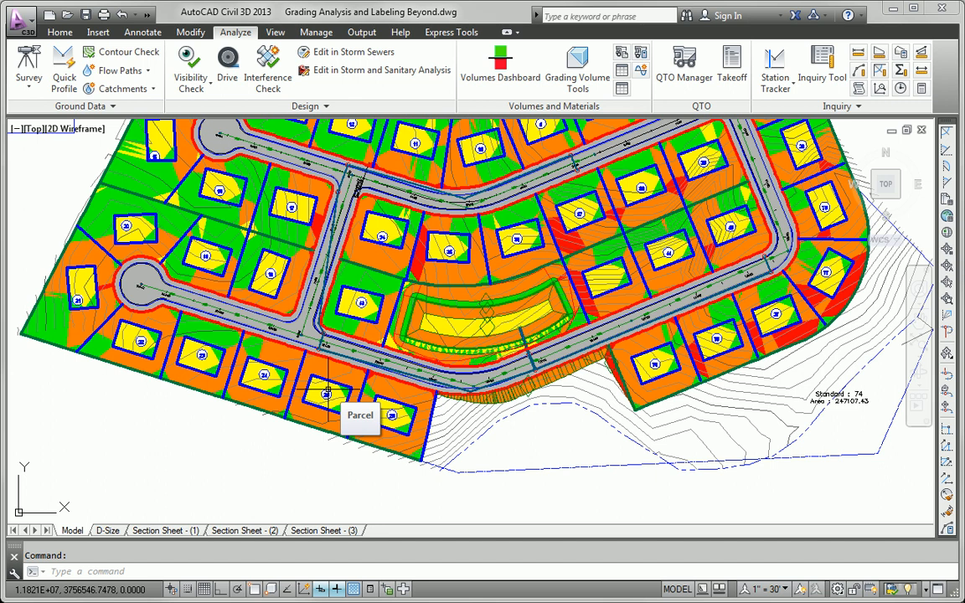
Step: Examine the slope banding across the loop road lots and along the northern road from lot 3 down to lot 30
middle_drag(461, 346, 440, 416)
mouse_move(488, 450)
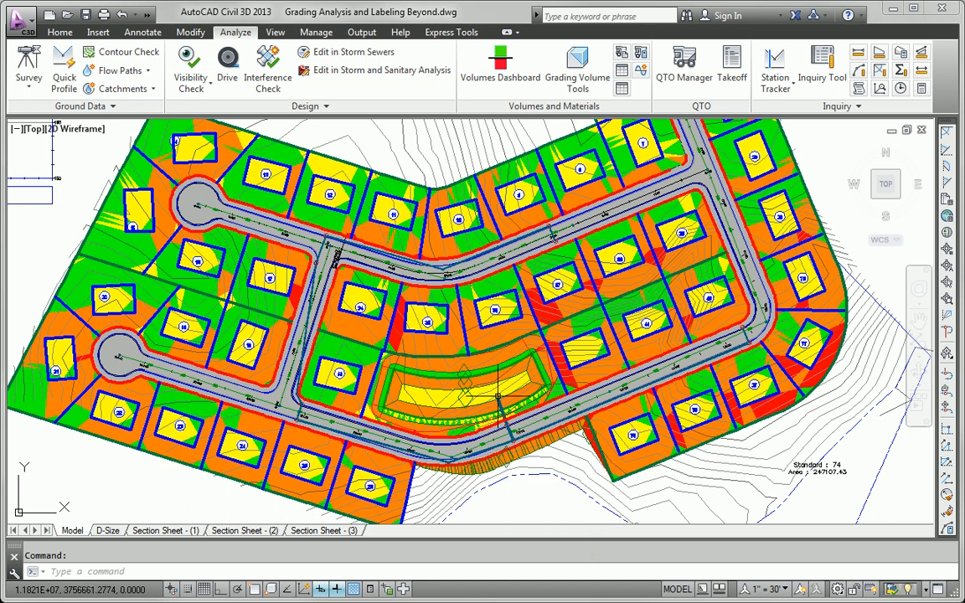
mouse_move(498, 396)
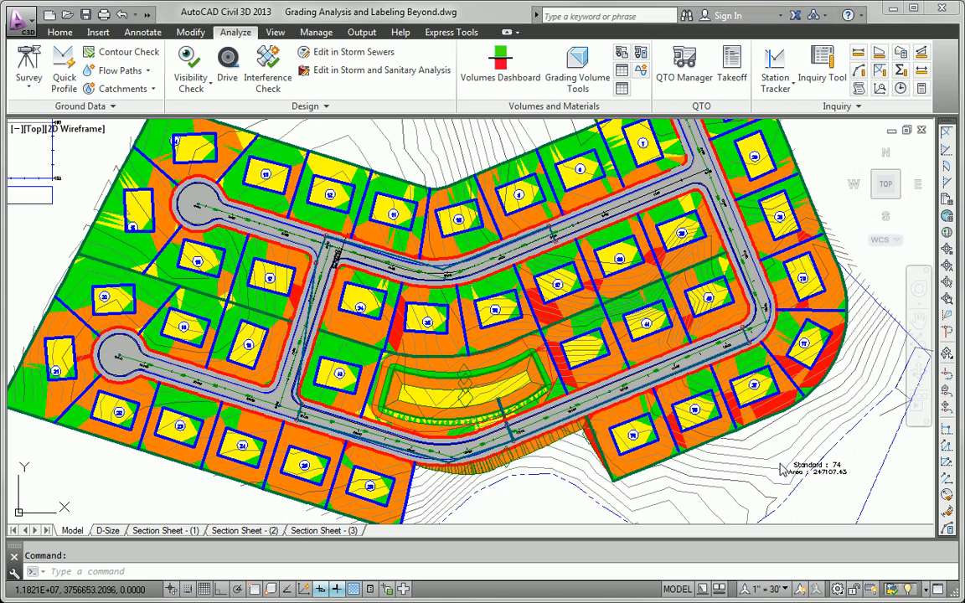
middle_drag(642, 259, 600, 516)
middle_drag(540, 302, 540, 460)
scroll(556, 388, up, 7)
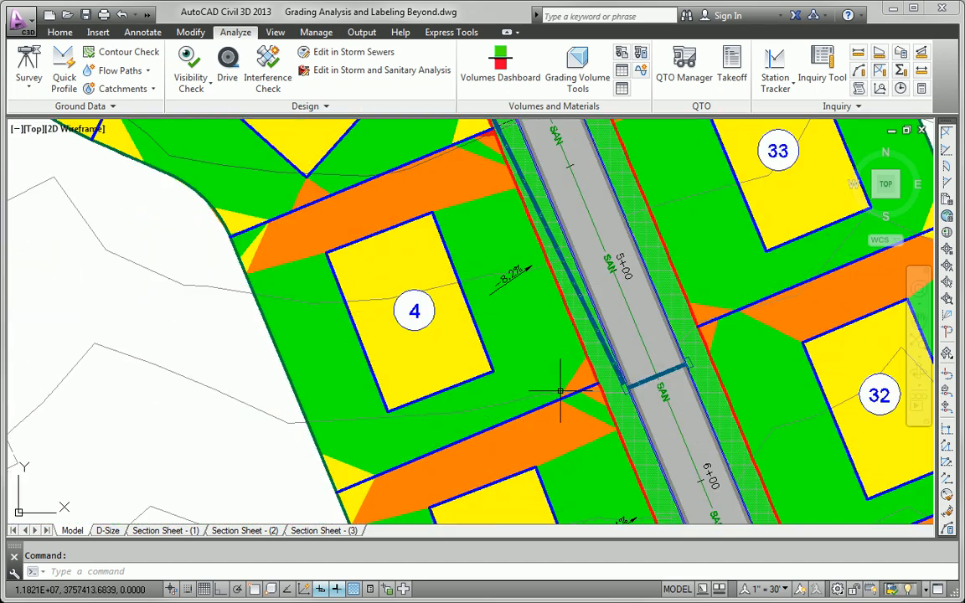
middle_drag(555, 388, 386, 323)
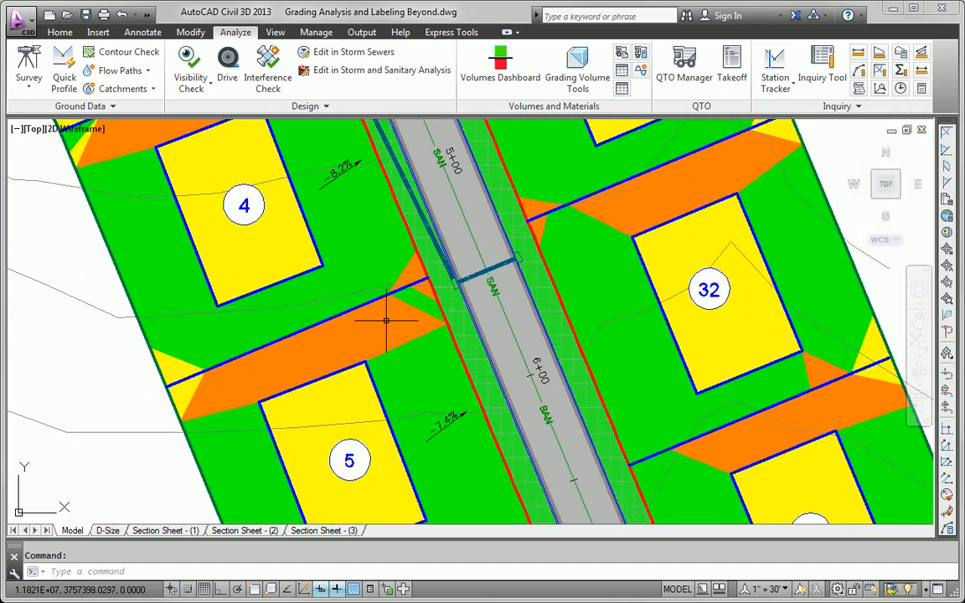
scroll(388, 321, down, 4)
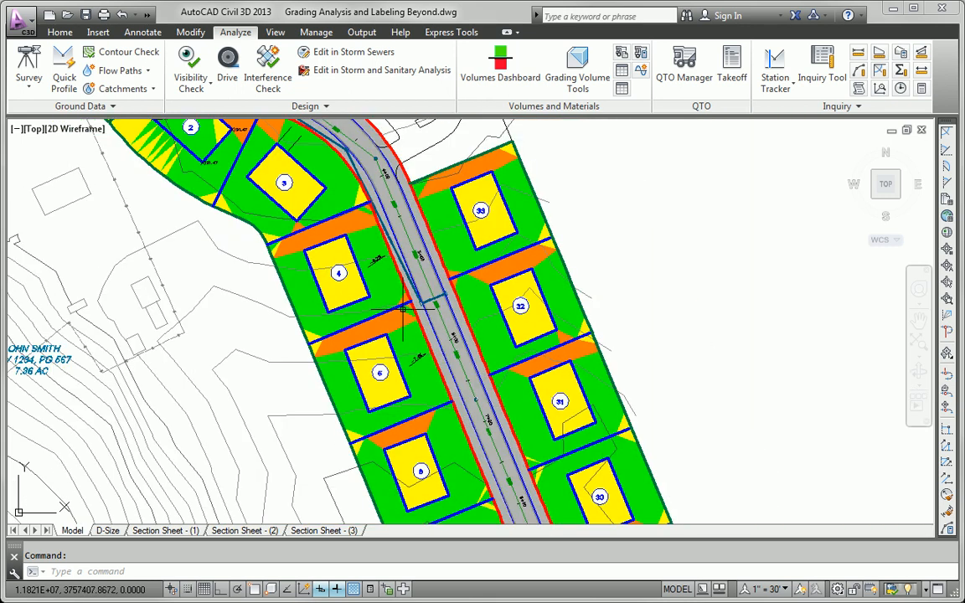
mouse_move(402, 310)
middle_drag(403, 311, 378, 251)
mouse_move(385, 305)
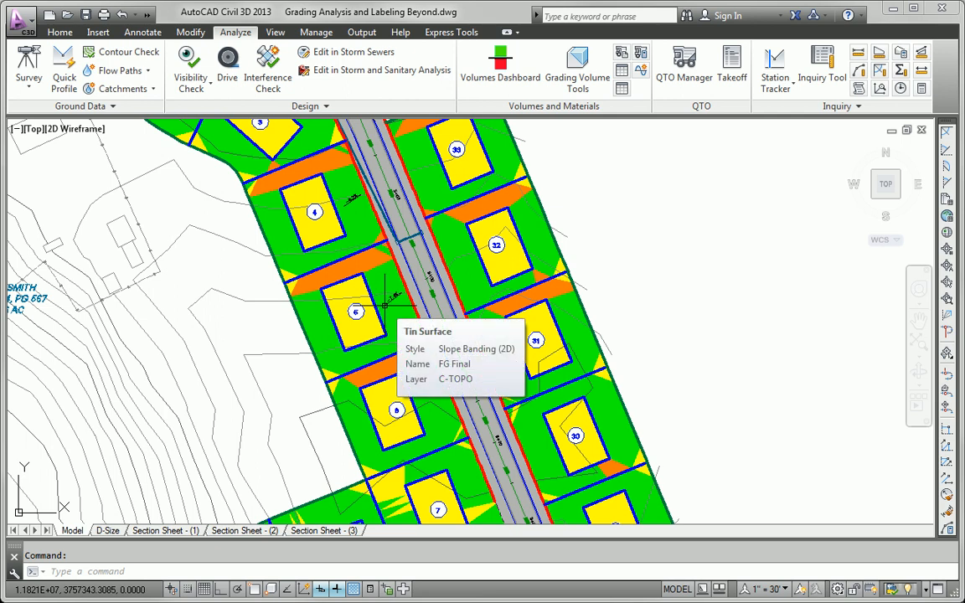
middle_drag(491, 466, 453, 245)
middle_drag(491, 390, 557, 353)
mouse_move(460, 233)
middle_down()
mouse_move(523, 556)
mouse_move(501, 520)
middle_up()
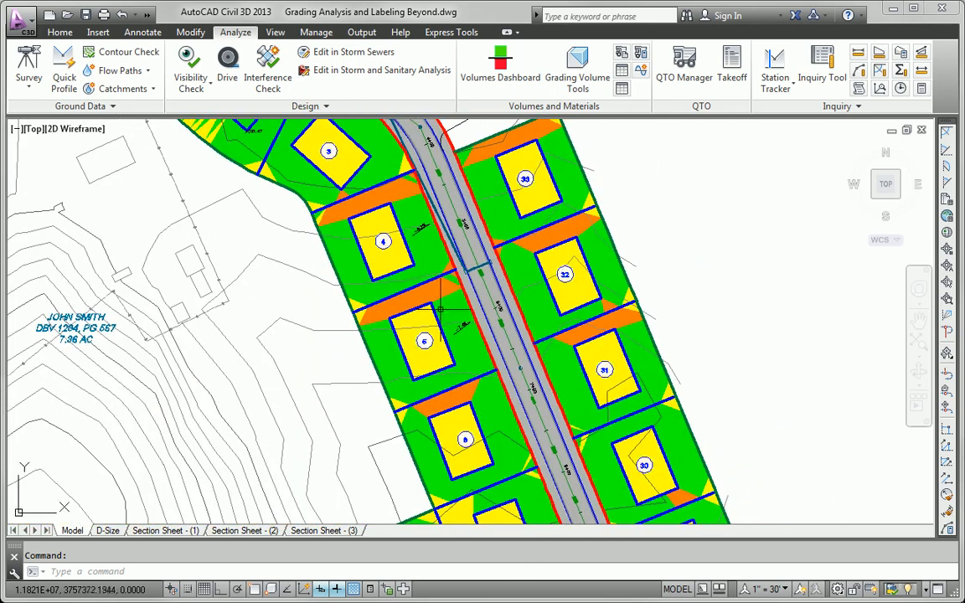
Step: Copy lot 5's surface slope label to the street side of the pads on lots 6, 7, 30 and 29
scroll(401, 213, up, 2)
scroll(404, 215, up, 4)
middle_drag(459, 322, 391, 233)
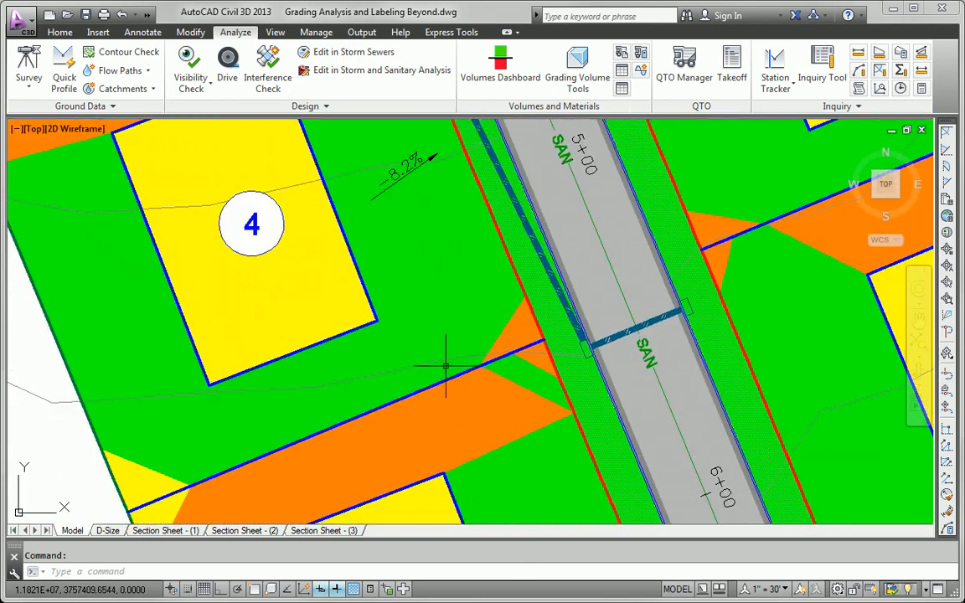
middle_drag(485, 400, 386, 197)
scroll(387, 197, down, 2)
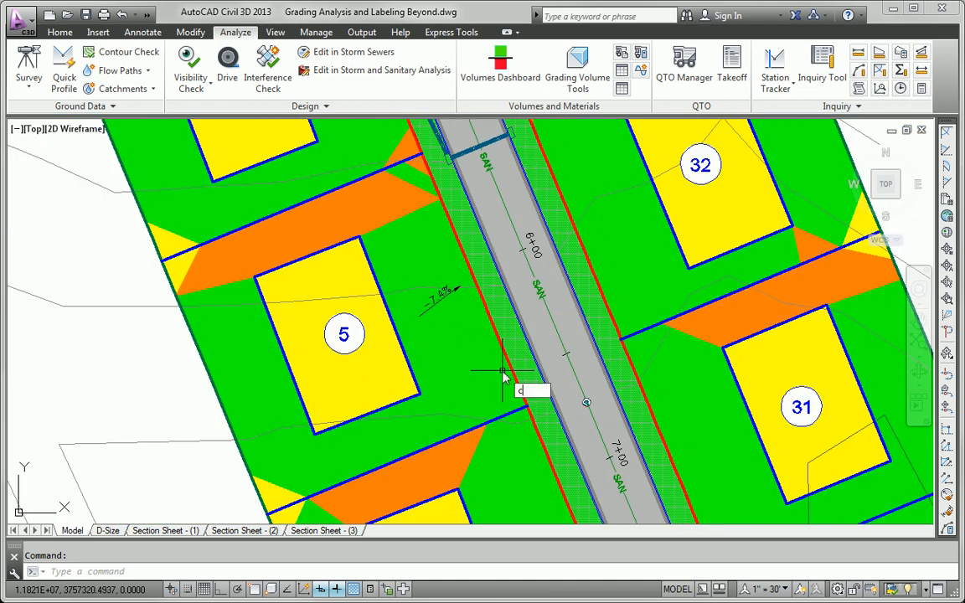
key(Return)
click(440, 295)
key(Return)
click(439, 302)
middle_drag(521, 498, 334, 179)
click(358, 225)
middle_drag(450, 451, 343, 255)
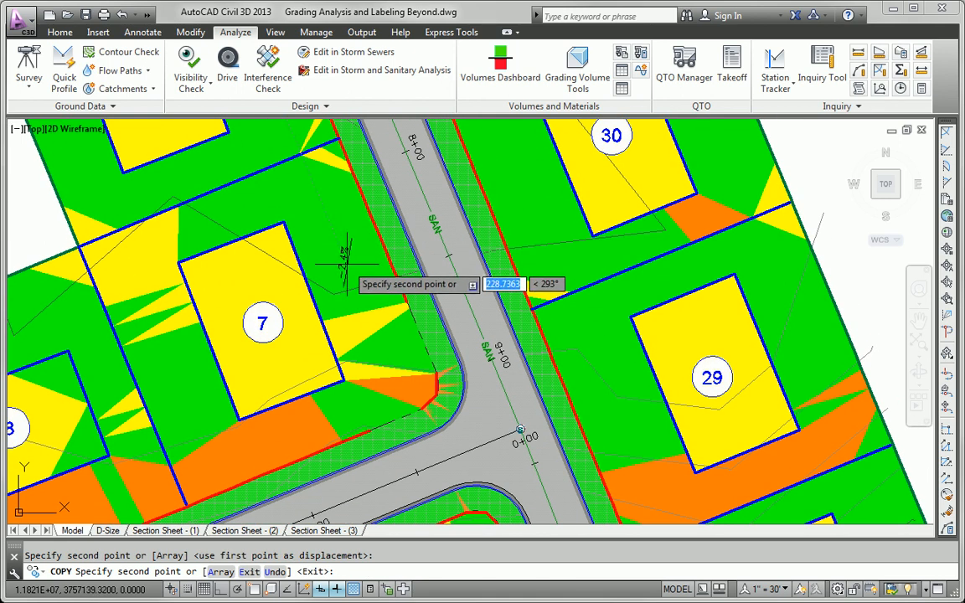
middle_drag(520, 247, 523, 333)
click(524, 316)
middle_drag(554, 386, 505, 223)
click(570, 370)
Step: Place further copies of the slope label between the road and the pads on lots 7, 8, 9, 10, 11 and 12
middle_drag(467, 434, 543, 252)
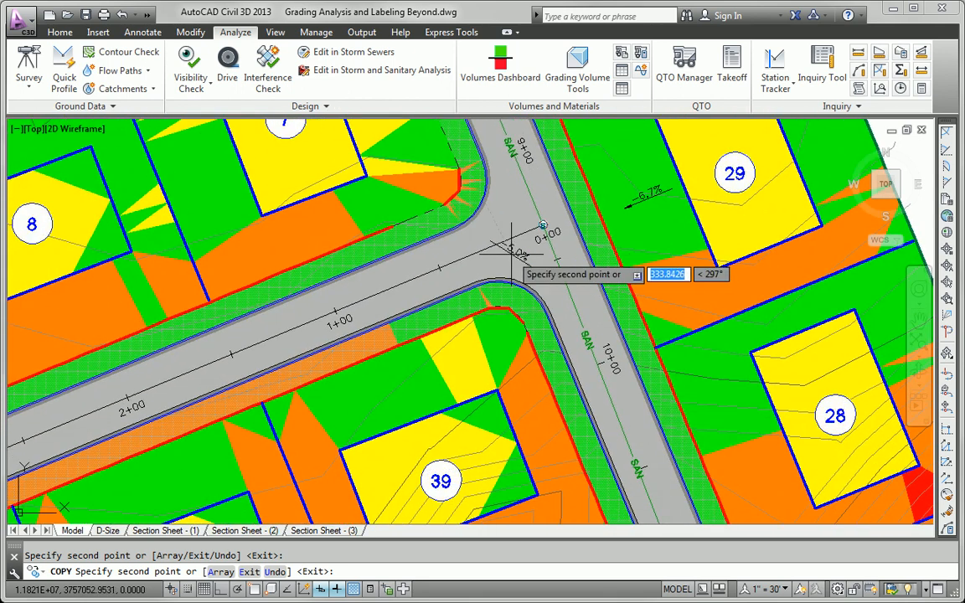
click(337, 219)
middle_drag(324, 317, 711, 307)
click(458, 311)
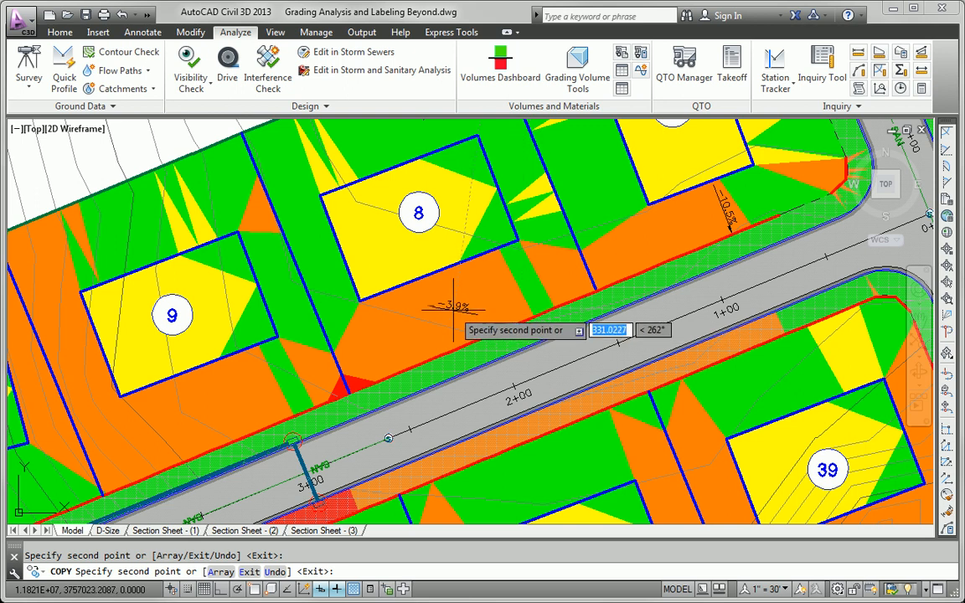
click(195, 414)
middle_drag(282, 439, 630, 330)
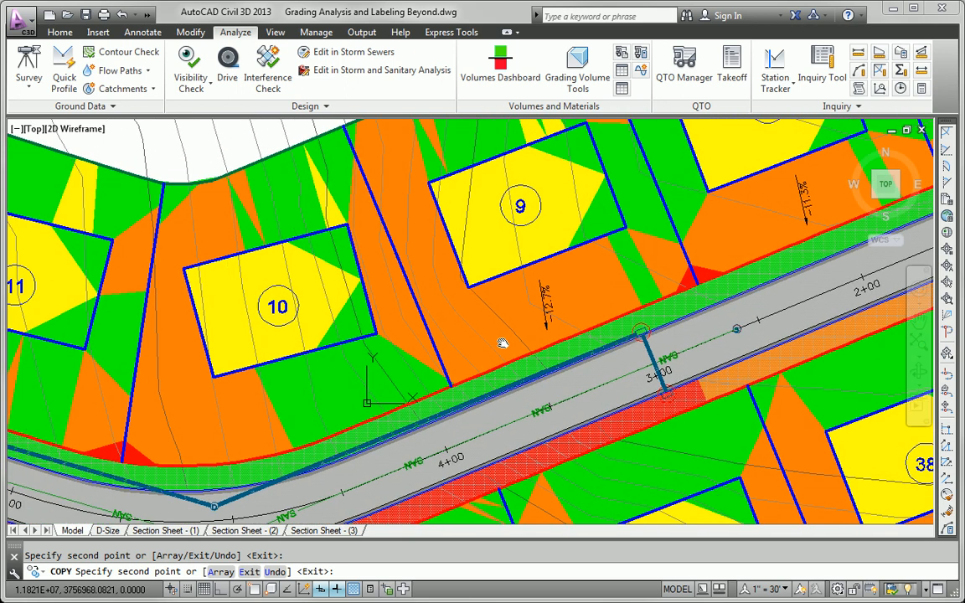
click(300, 405)
middle_drag(300, 405, 756, 404)
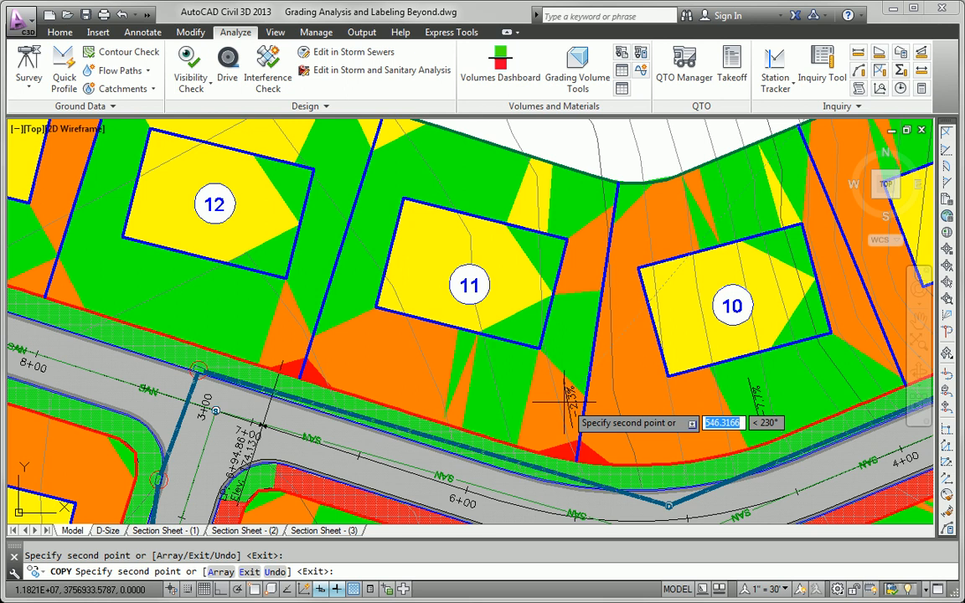
click(438, 380)
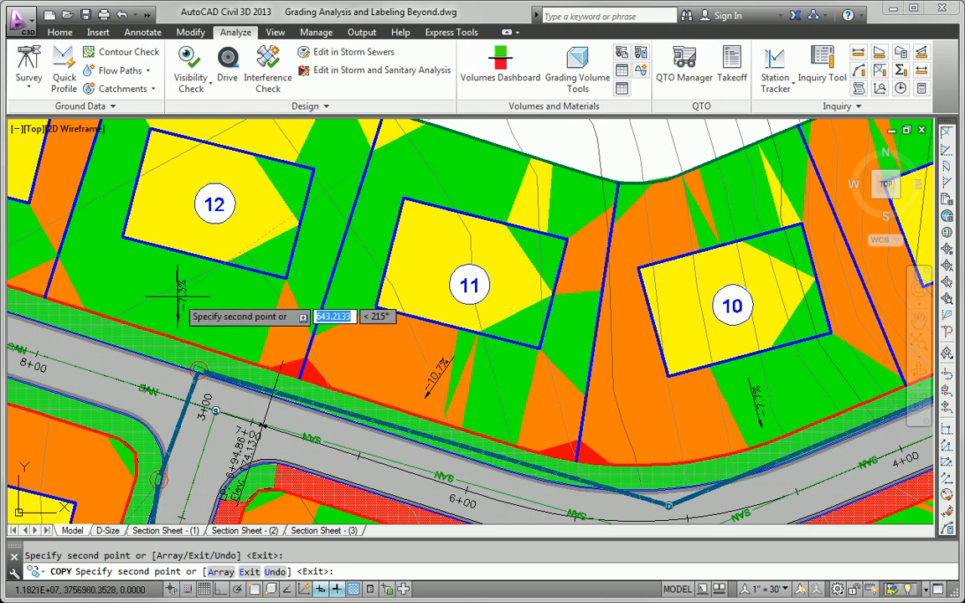
key(Escape)
Step: Move lot 11's slope label east into the green band between its pad and the road
middle_drag(497, 388, 318, 363)
scroll(279, 365, up, 2)
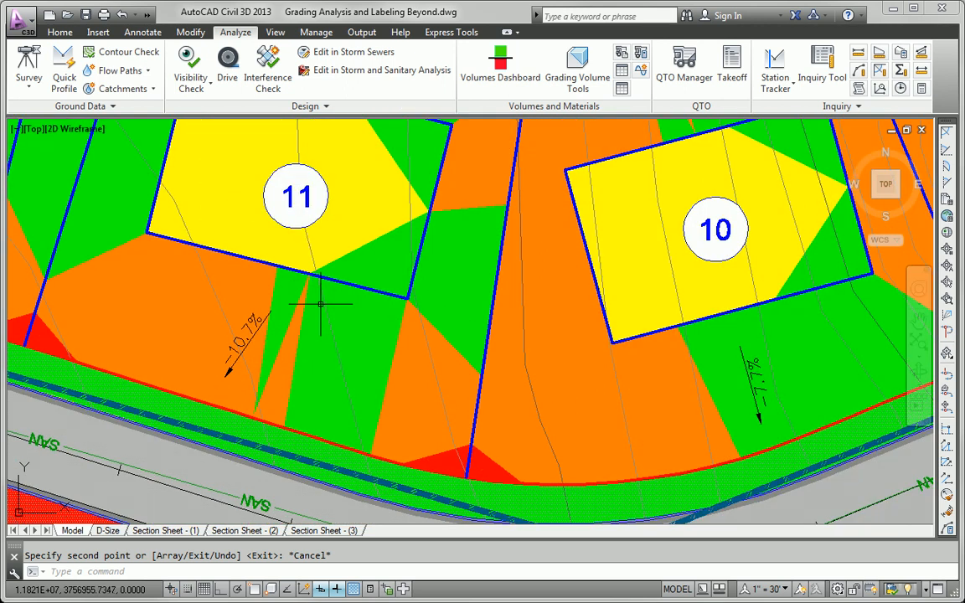
click(346, 281)
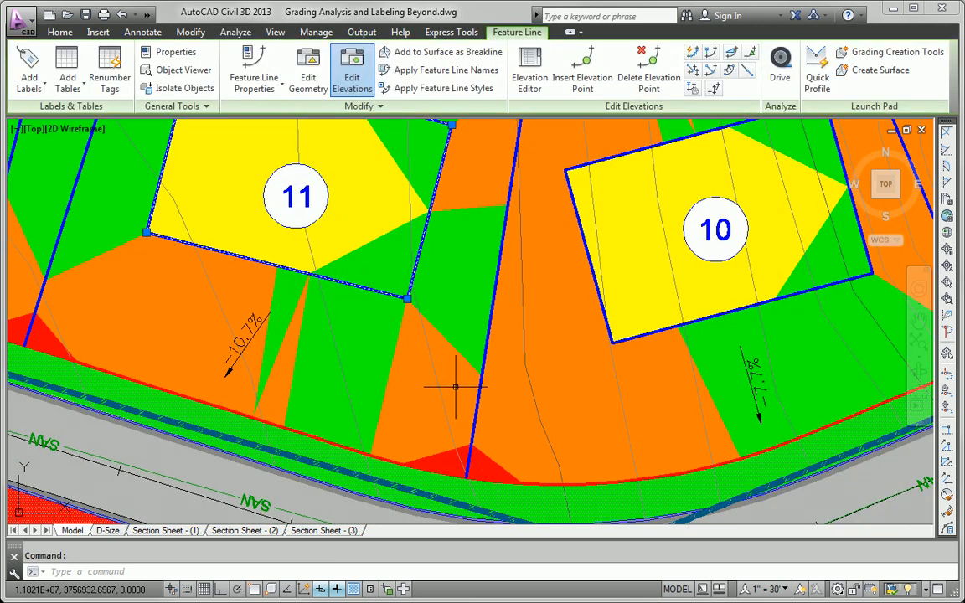
key(Escape)
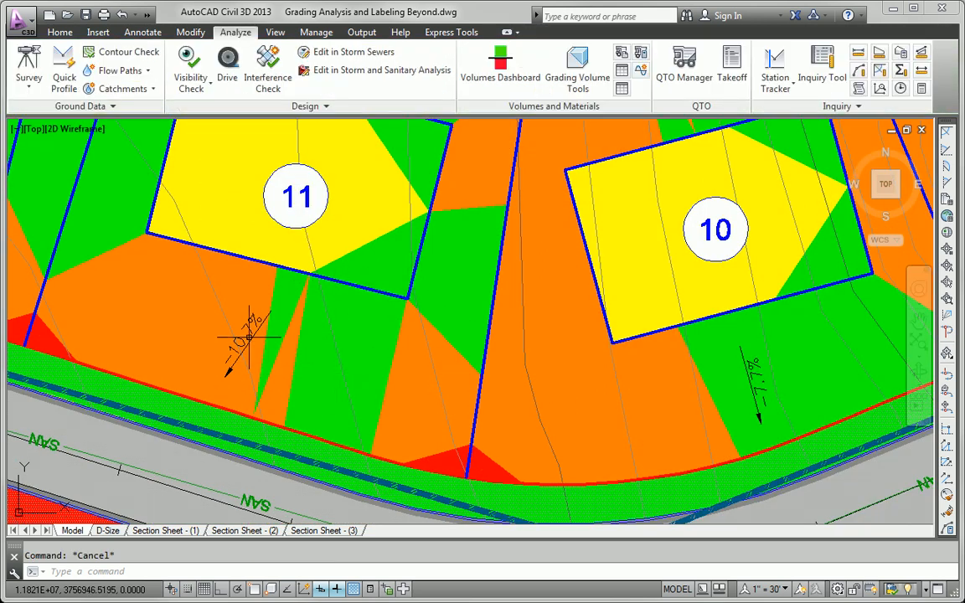
click(249, 336)
click(249, 338)
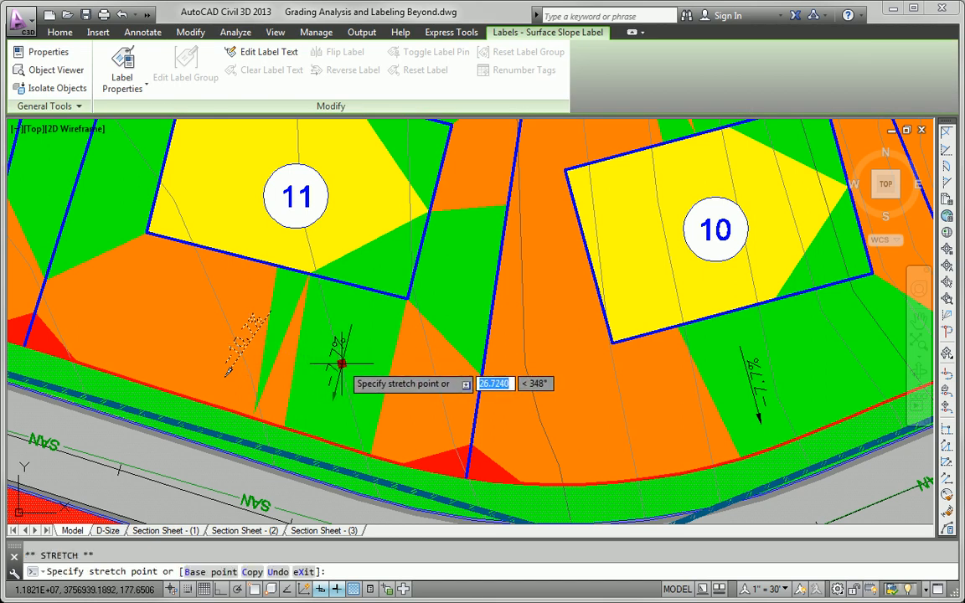
click(340, 362)
key(Escape)
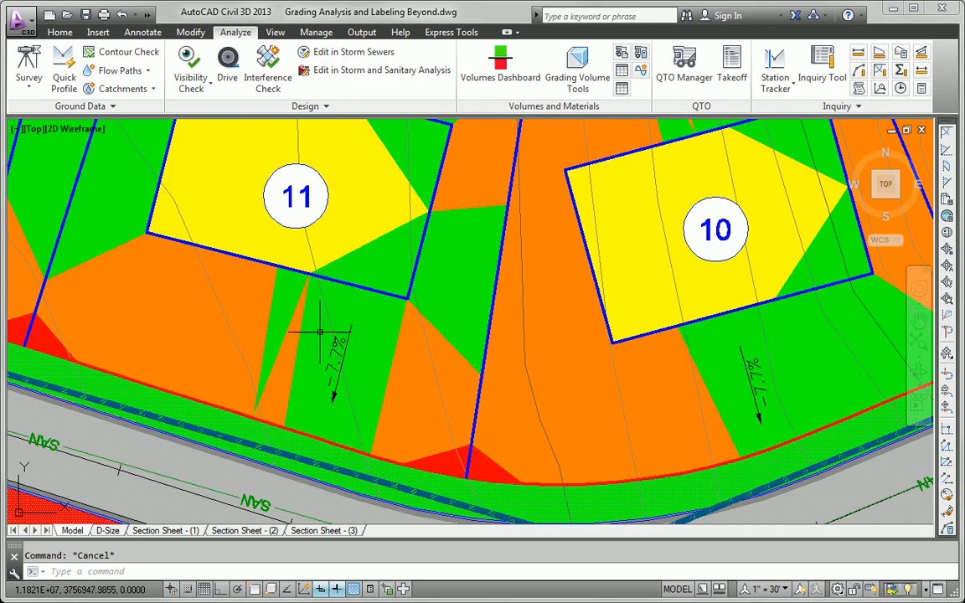
Step: Compare the slope labels and banding between the pads and the road on lots 8 through 12
scroll(352, 391, down, 2)
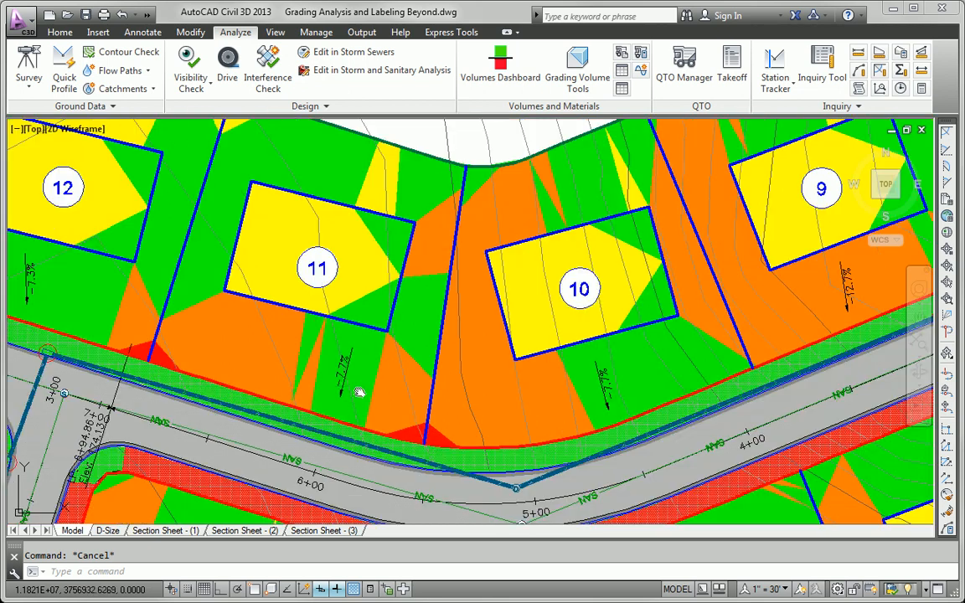
middle_drag(366, 386, 315, 406)
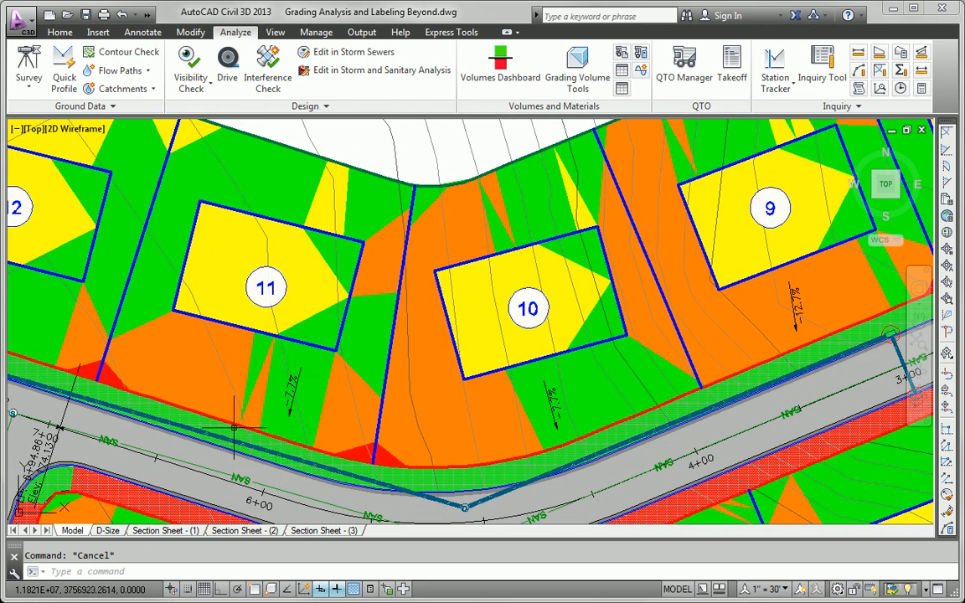
middle_drag(178, 373, 401, 331)
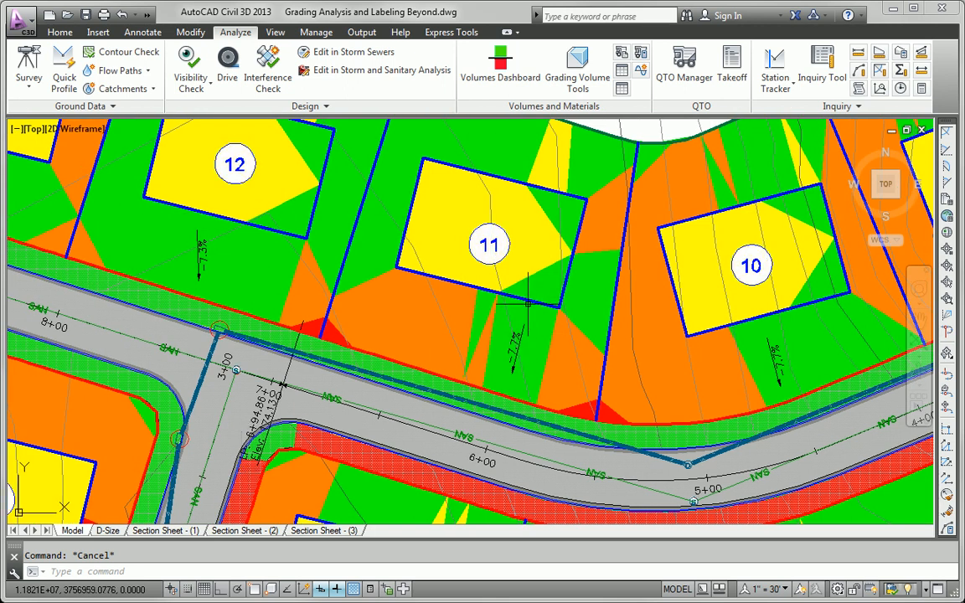
mouse_move(717, 355)
middle_down()
mouse_move(426, 401)
mouse_move(413, 388)
middle_up()
mouse_move(694, 361)
middle_down()
mouse_move(310, 419)
mouse_move(46, 439)
middle_up()
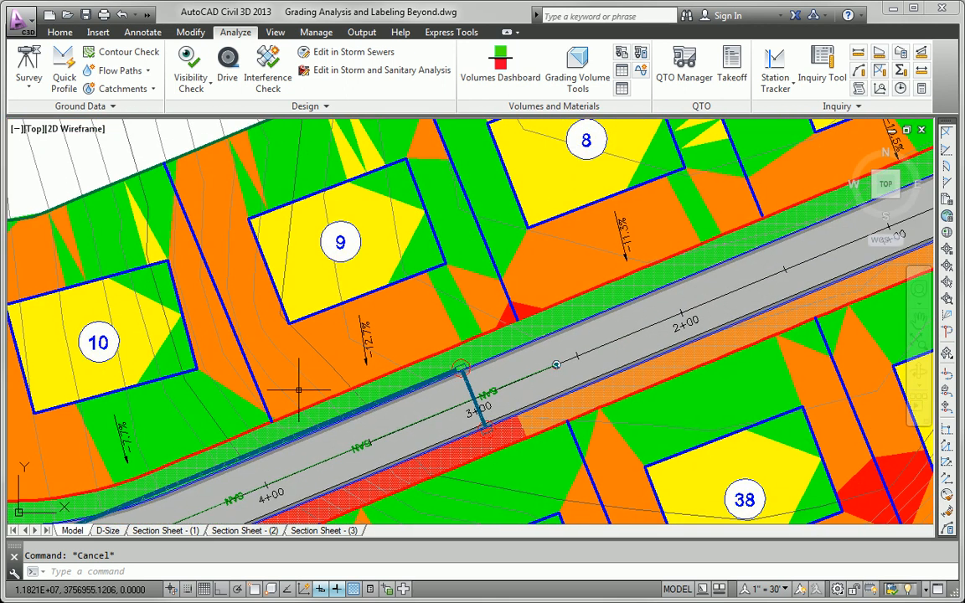
scroll(302, 388, up, 4)
scroll(248, 414, down, 2)
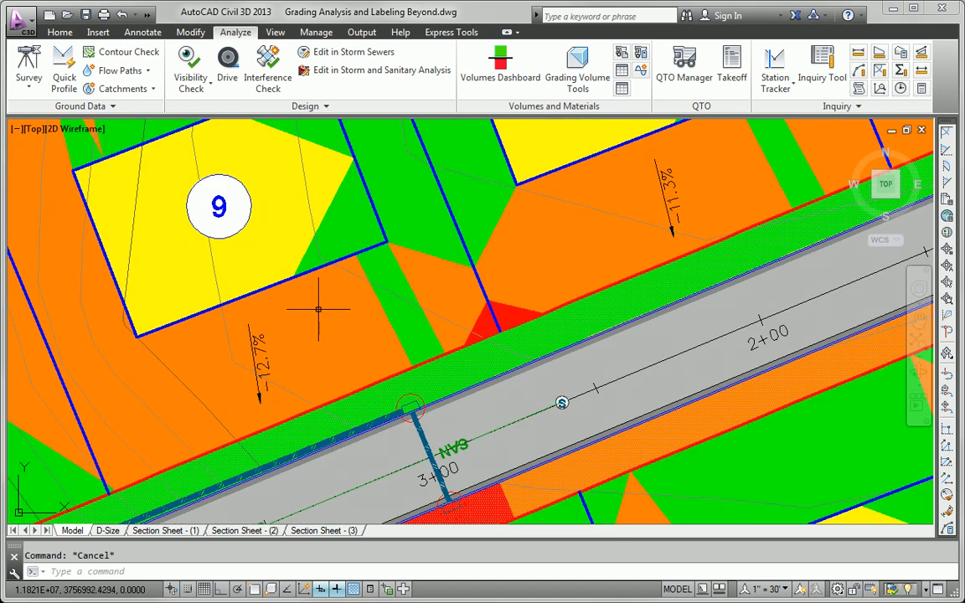
scroll(336, 301, down, 2)
Step: Lower lot 9's building pad feature line with an elevation difference of -1 foot
click(352, 274)
right_click(350, 275)
click(446, 548)
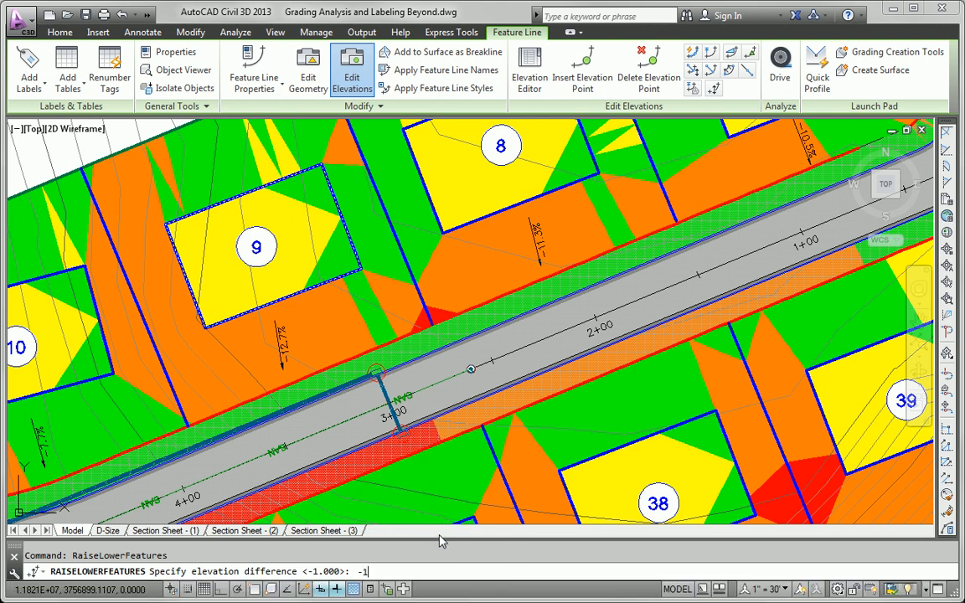
key(Return)
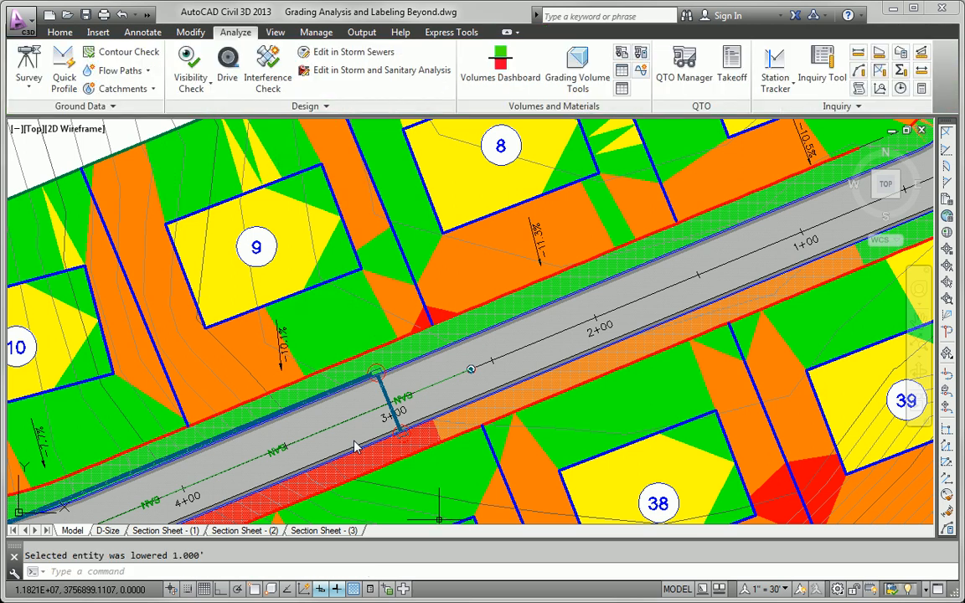
key(Escape)
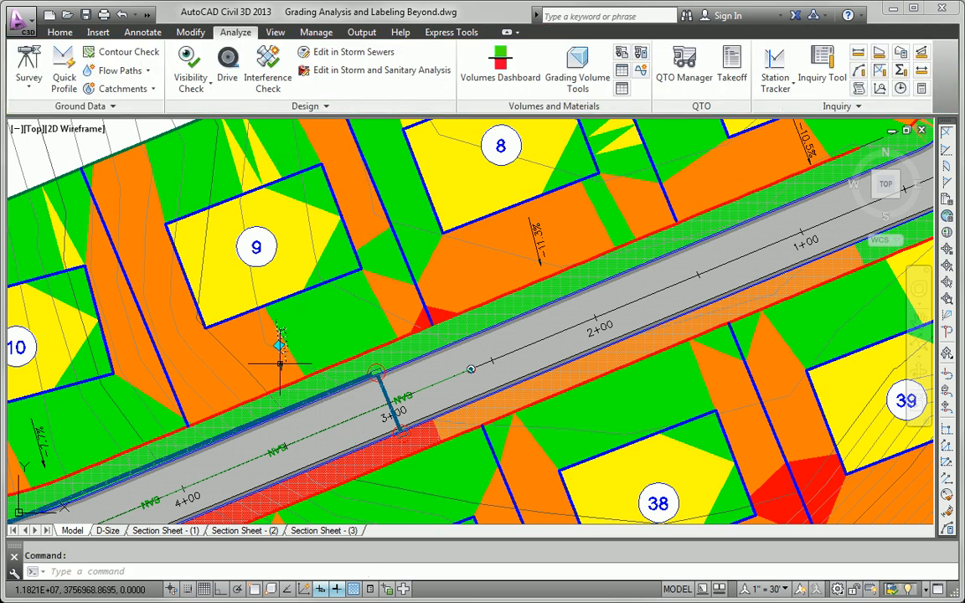
Step: Move lot 9's slope label east into the green band between its pad and the road
click(279, 345)
click(279, 346)
key(Escape)
key(Escape)
Step: Lower lot 8's building pad feature line with an elevation difference of -1 foot
middle_drag(406, 398, 187, 473)
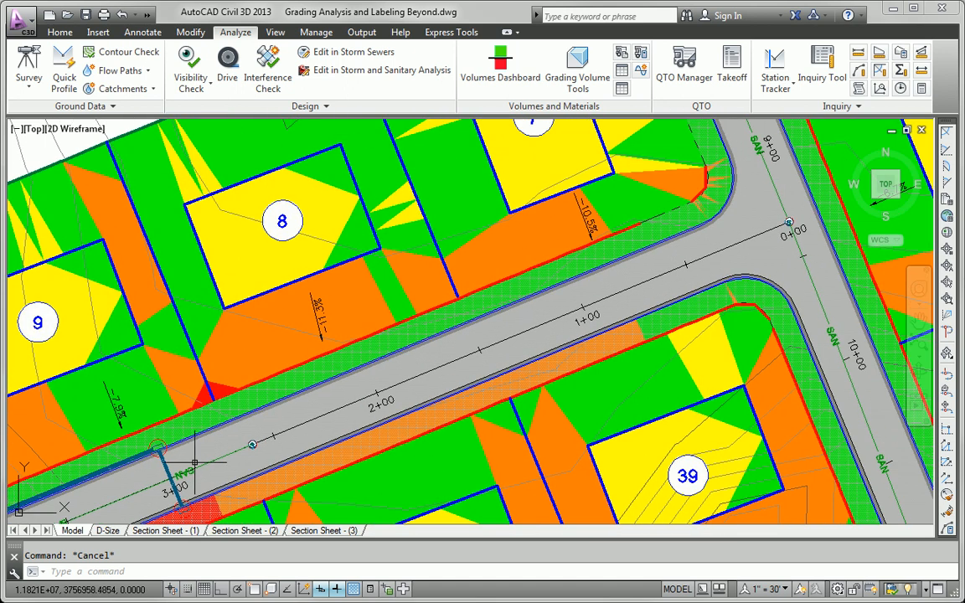
click(360, 258)
right_click(361, 259)
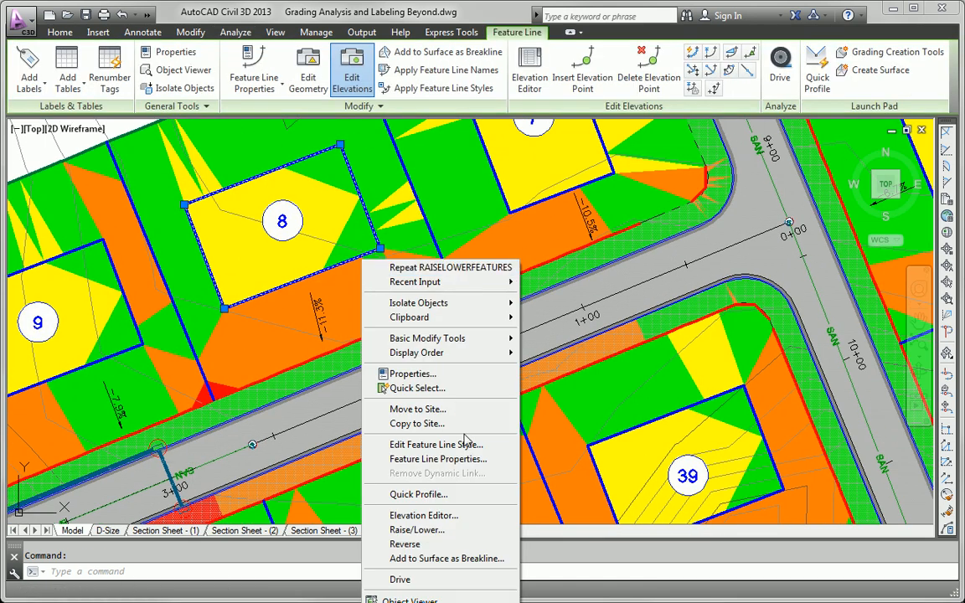
click(455, 530)
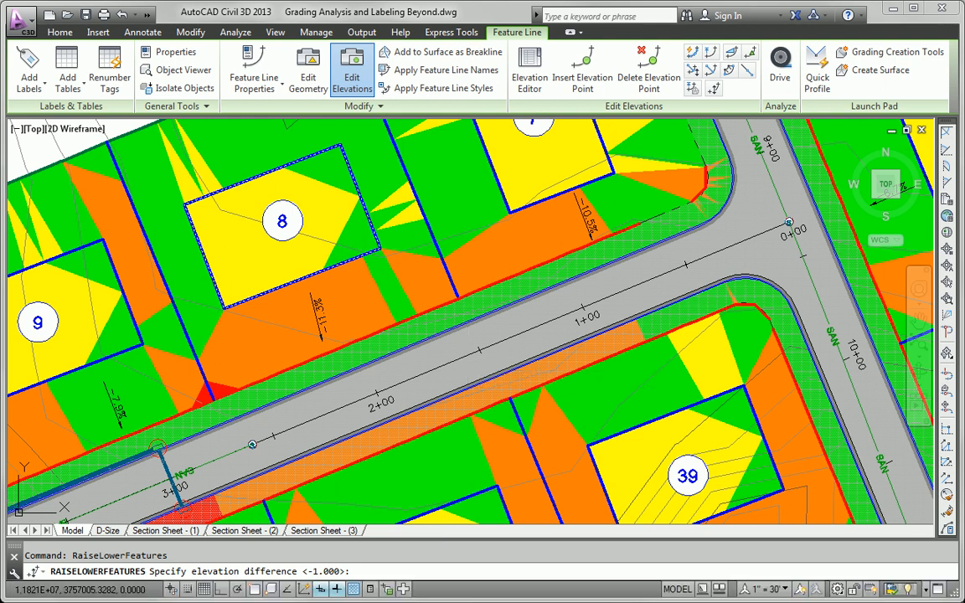
key(Return)
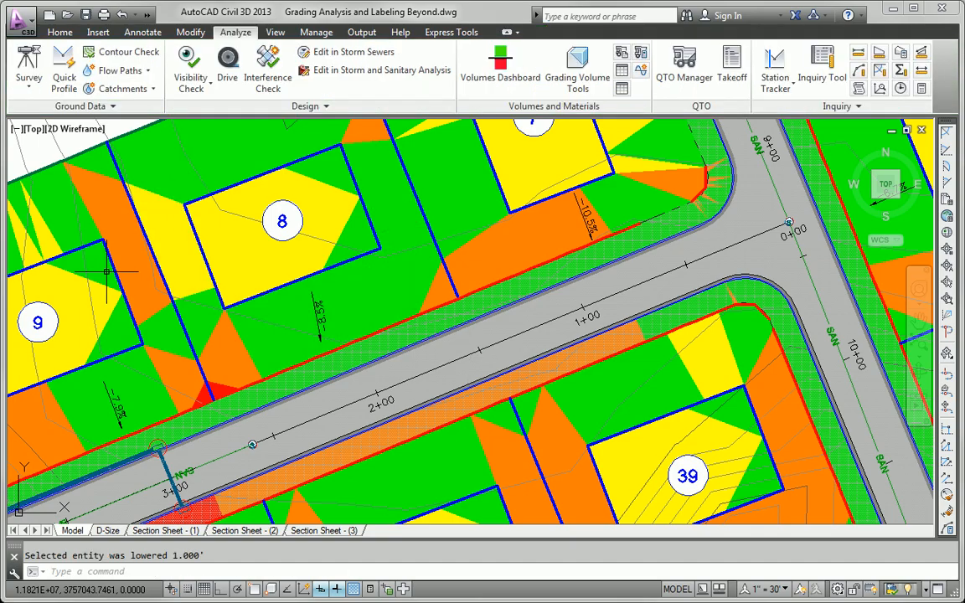
key(Escape)
Step: Set up a surface slope label with the Percent style and begin adding it for the lots south of the road
scroll(359, 299, down, 5)
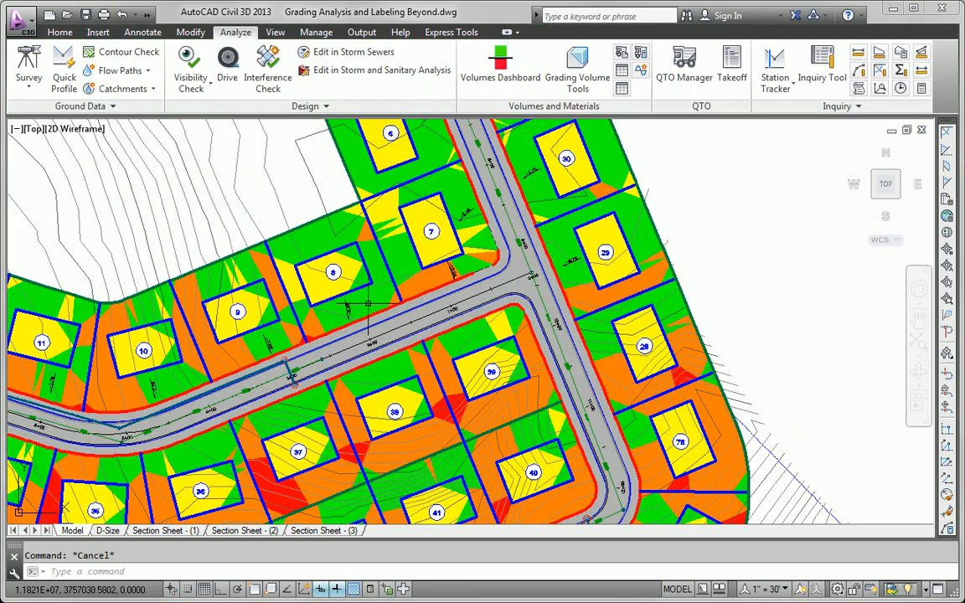
middle_drag(508, 233, 549, 199)
scroll(549, 199, up, 2)
scroll(549, 200, up, 2)
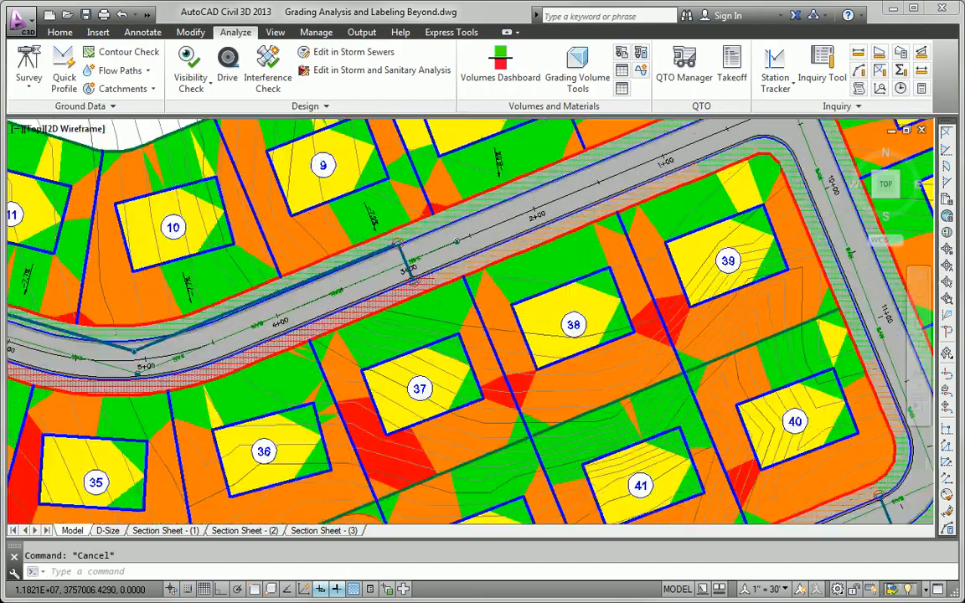
click(130, 38)
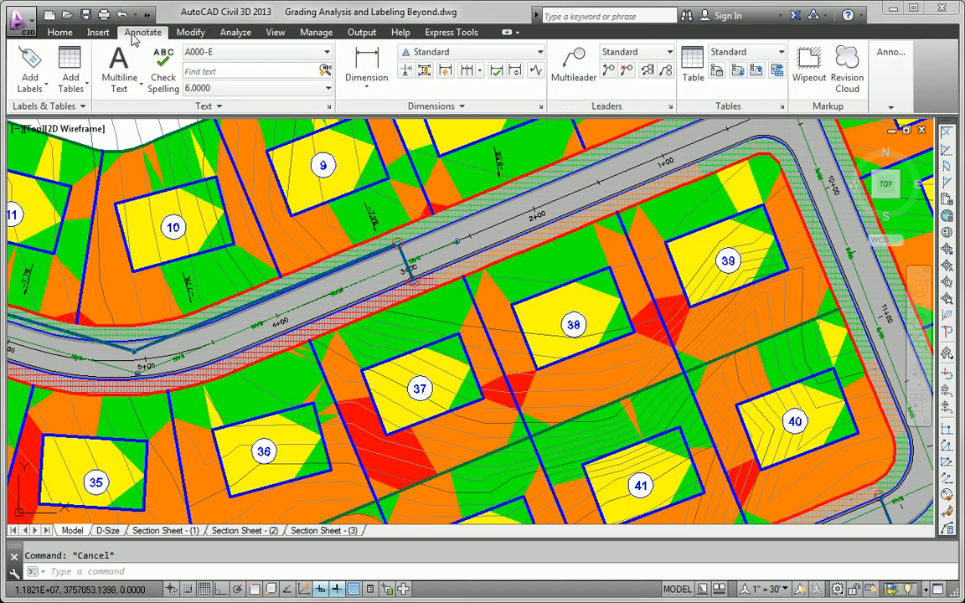
click(37, 89)
click(31, 62)
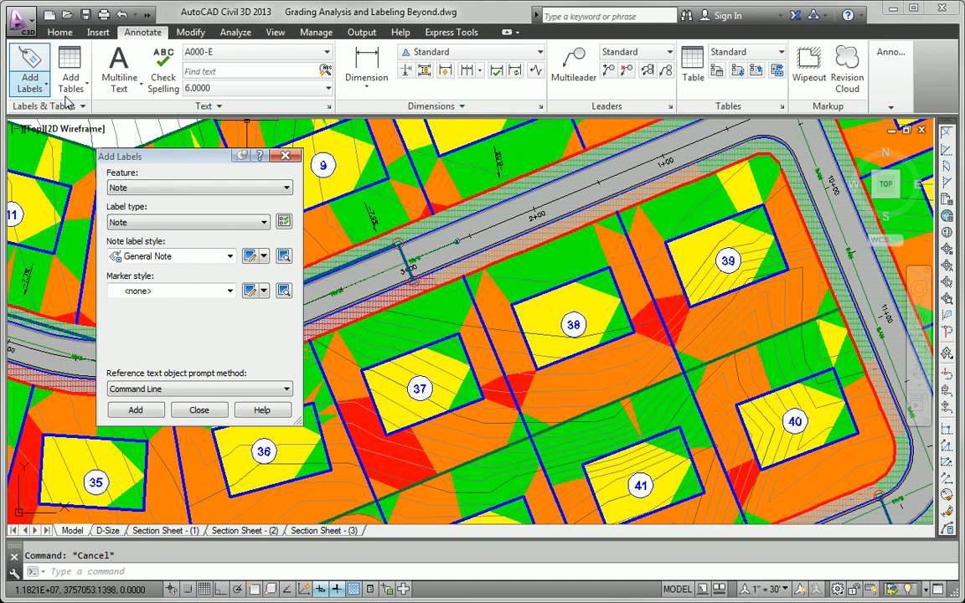
click(167, 188)
click(141, 261)
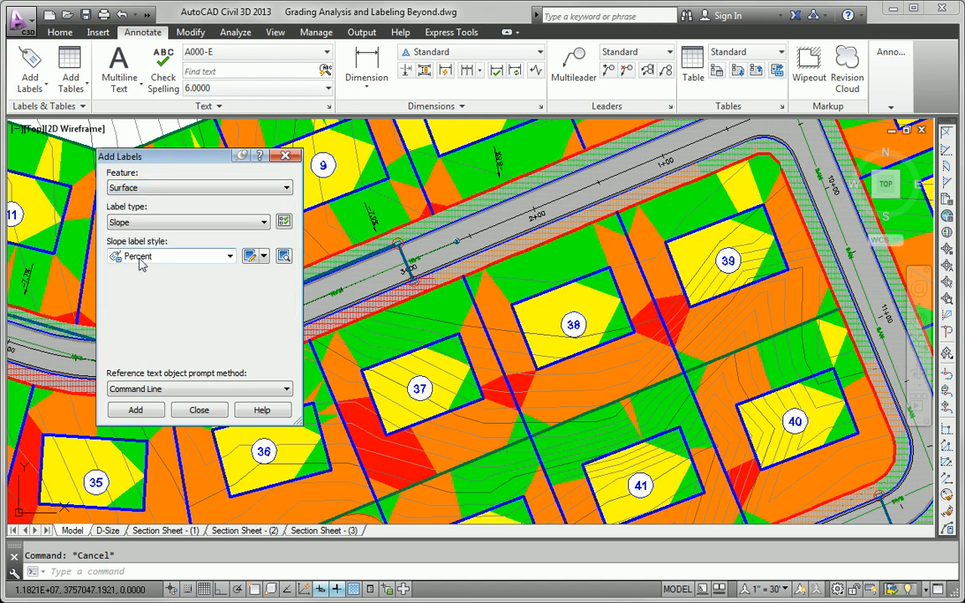
click(134, 409)
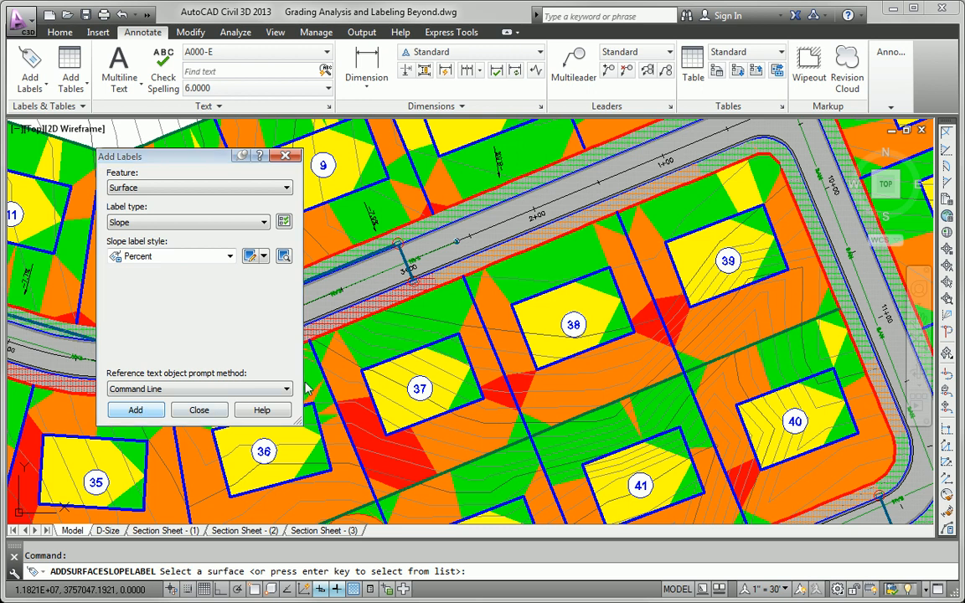
Step: Place one-point slope labels on the FG Final surface between the road and the pads of lots 39, 38, 37, 36 and 35
click(506, 303)
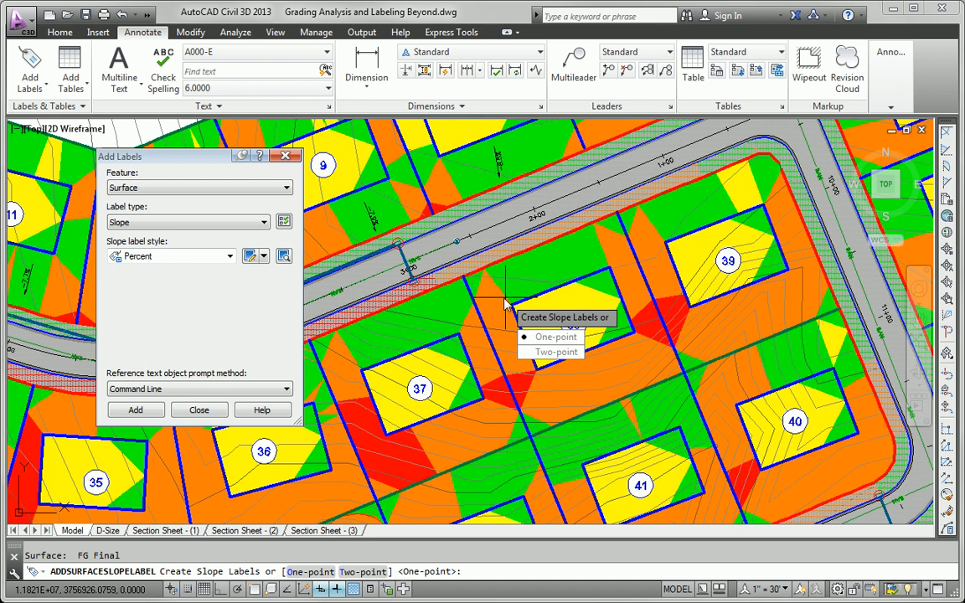
click(543, 337)
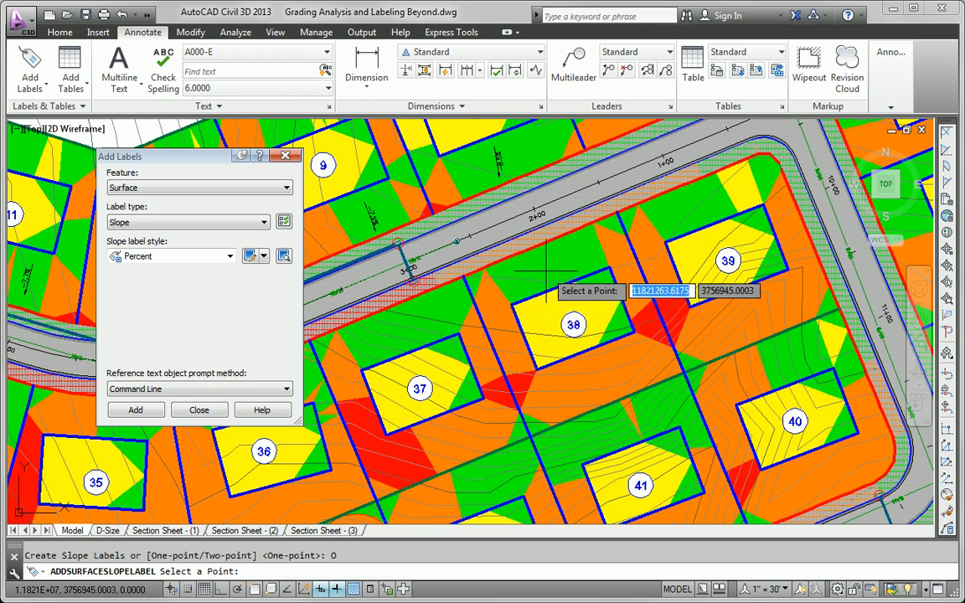
mouse_move(702, 286)
middle_down()
mouse_move(702, 271)
mouse_move(803, 222)
middle_up()
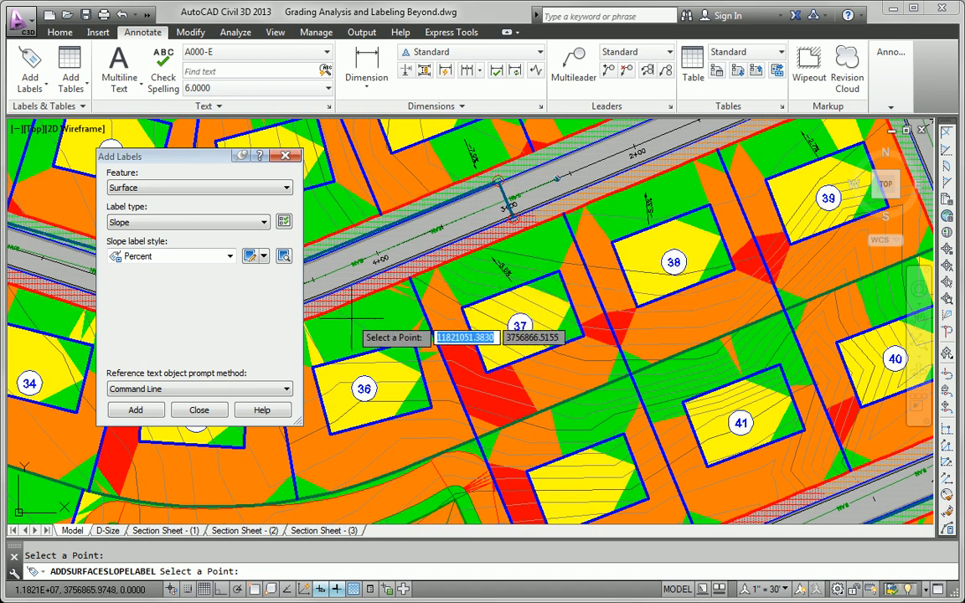
mouse_move(467, 363)
middle_down()
mouse_move(632, 362)
mouse_move(766, 344)
middle_up()
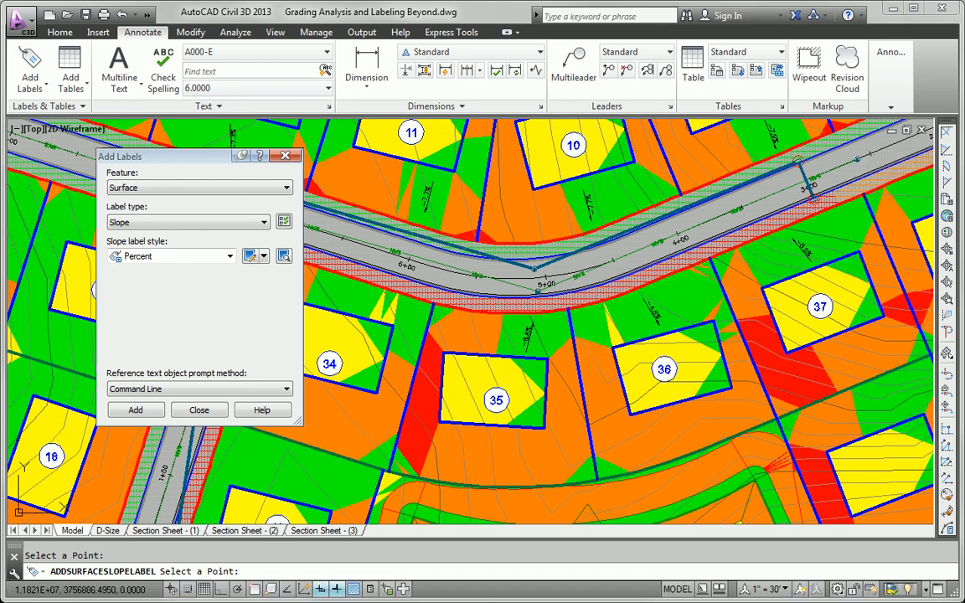
click(199, 409)
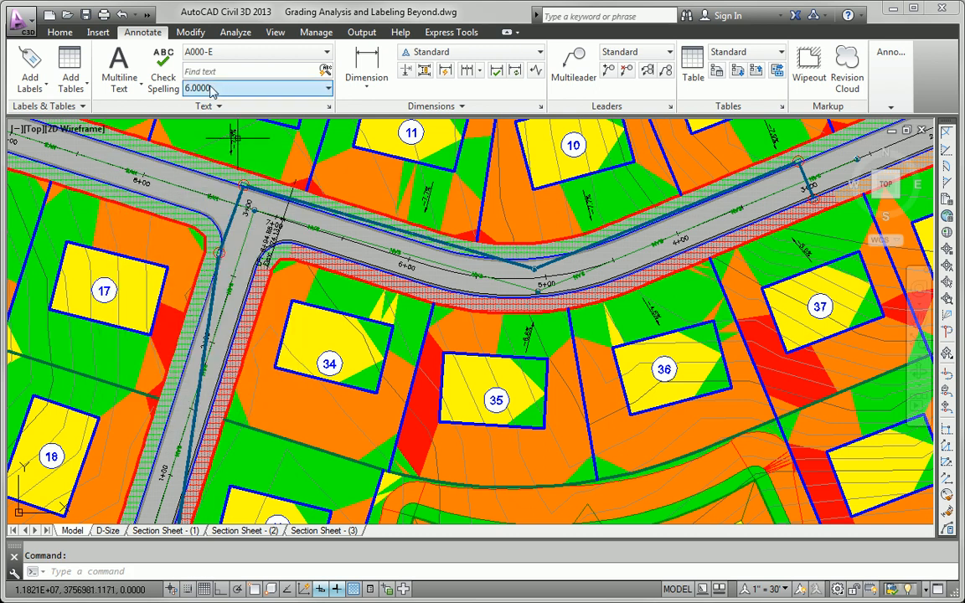
Step: Recompute the Volume Check surface in the Volumes Dashboard and examine its net cut and fill volume
click(235, 32)
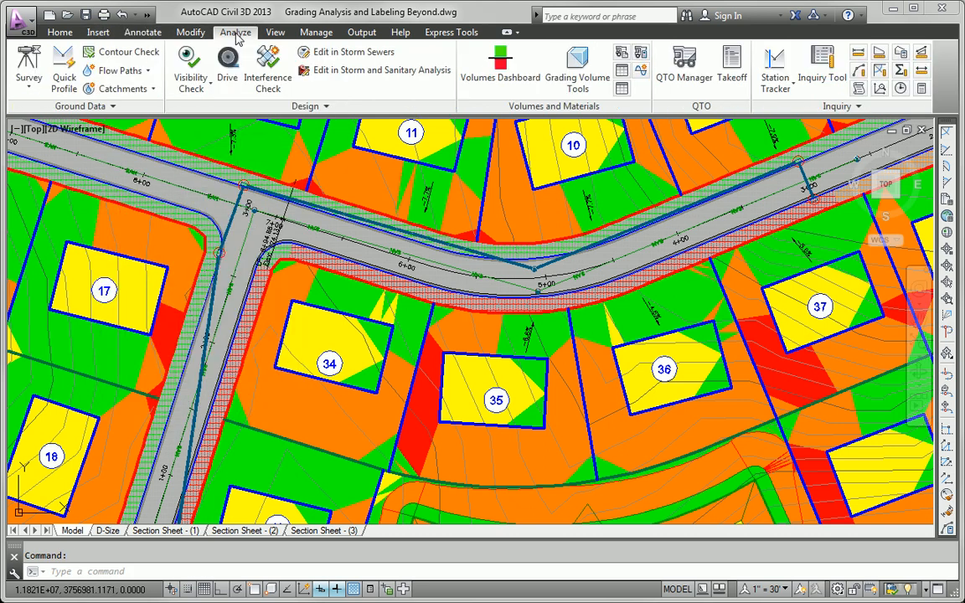
click(517, 97)
click(185, 123)
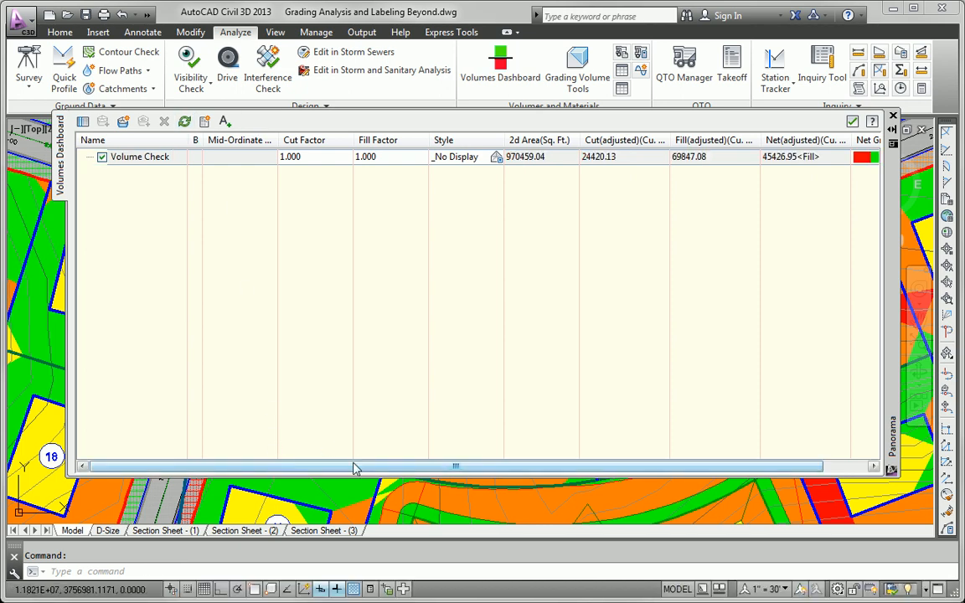
drag(353, 470, 420, 468)
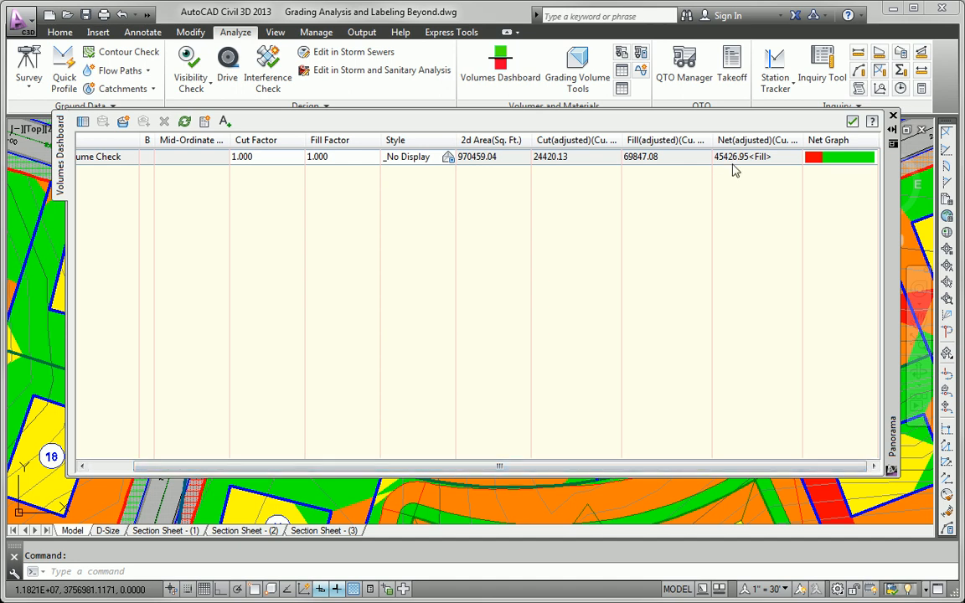
click(852, 122)
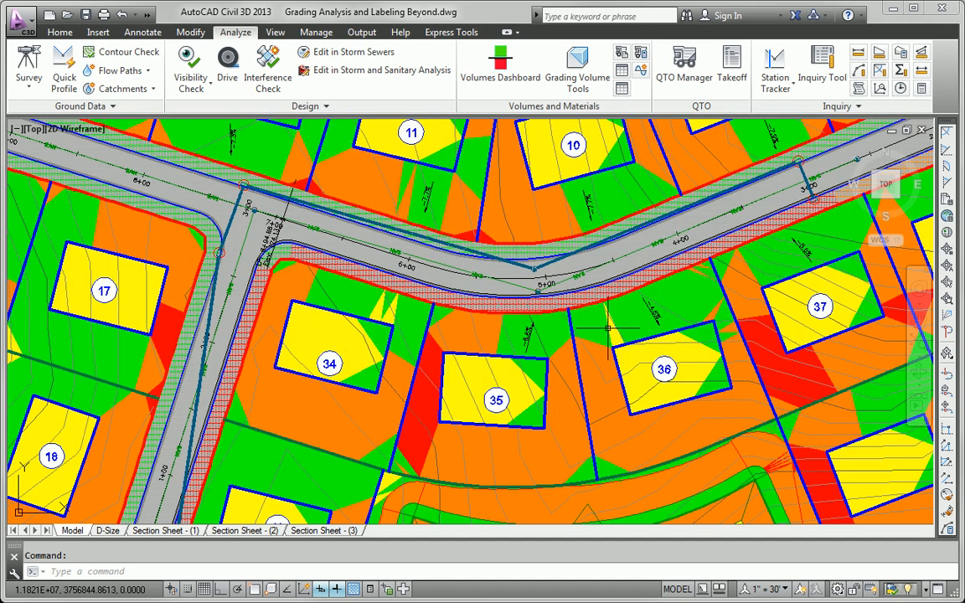
scroll(616, 329, down, 6)
scroll(486, 437, up, 3)
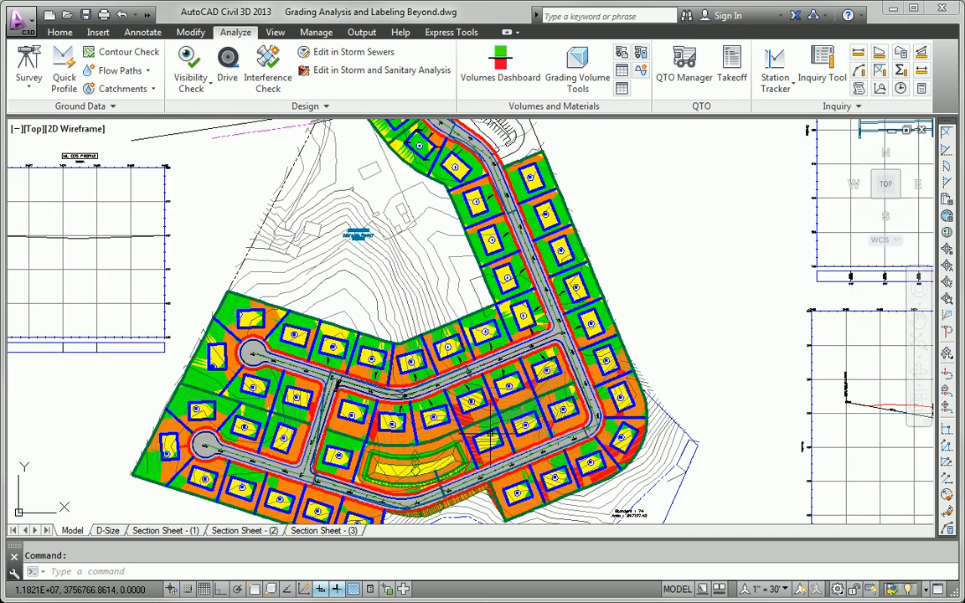